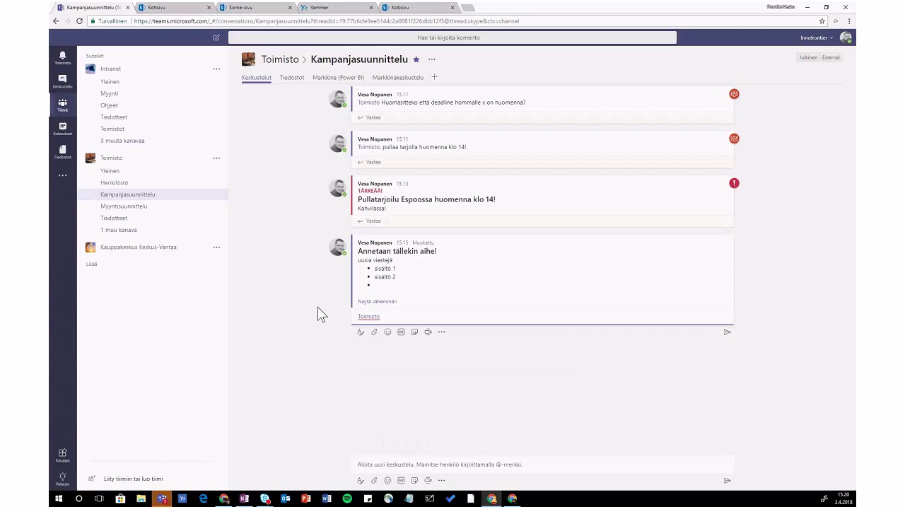
# - Check the activity feed, then return to the team list and select the Yleinen channel of the Intranet team
pyautogui.press('BackSpace')
pyautogui.click(64, 69)
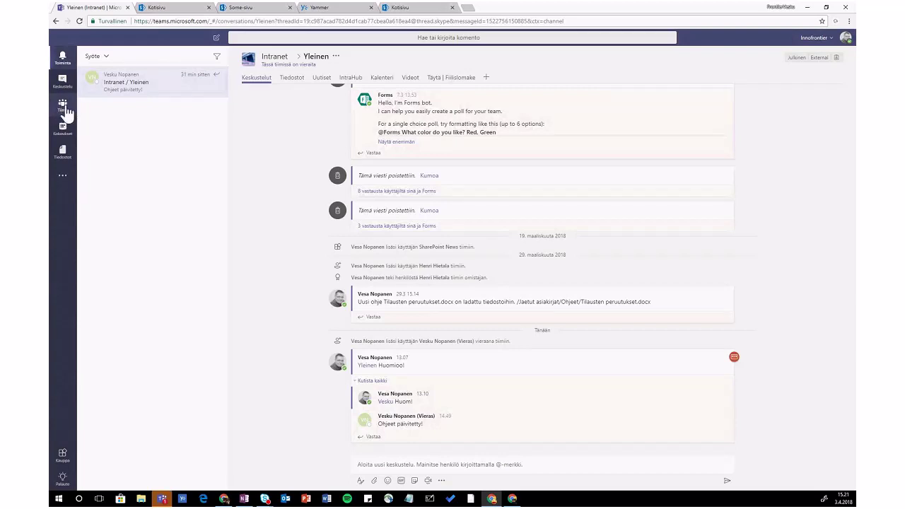
pyautogui.click(64, 111)
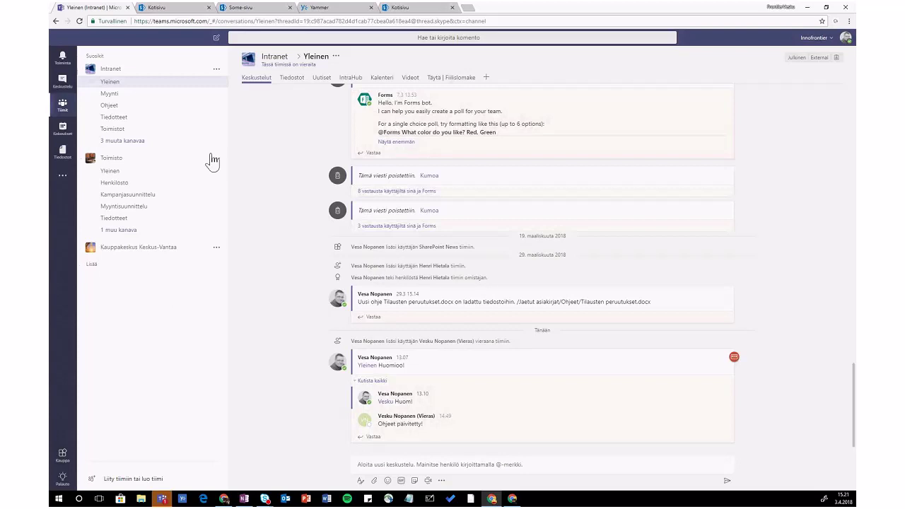
pyautogui.click(137, 80)
# - Examine the delivery options for Henkilökohtaiset maininnat in the notification settings, select Banneri, and close the settings
pyautogui.click(846, 41)
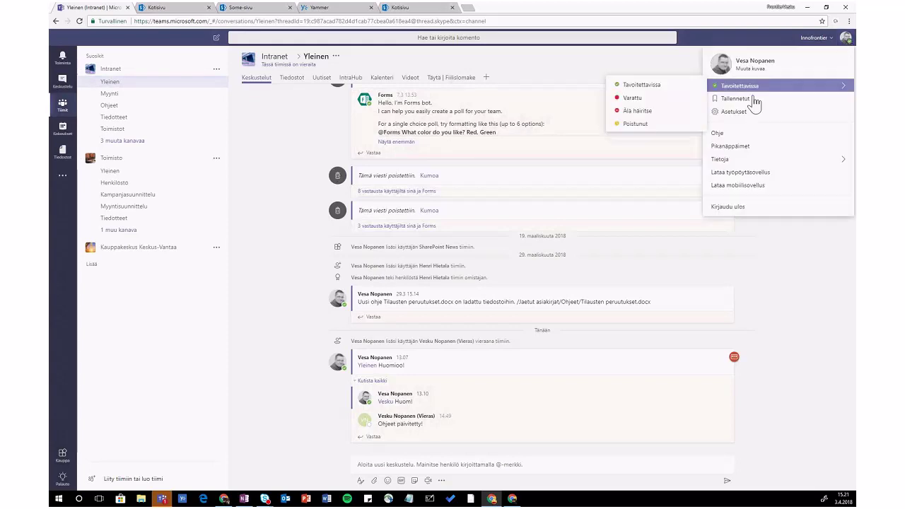
pyautogui.click(526, 201)
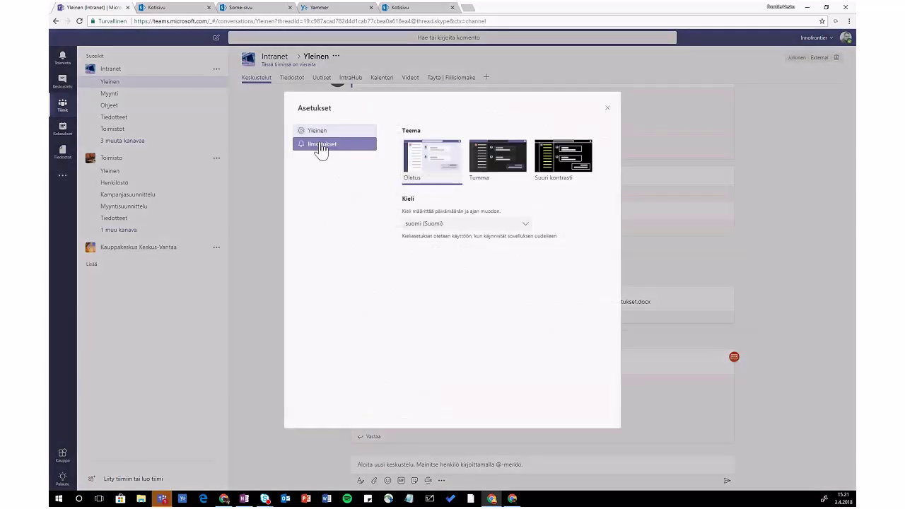
pyautogui.click(319, 145)
pyautogui.click(550, 148)
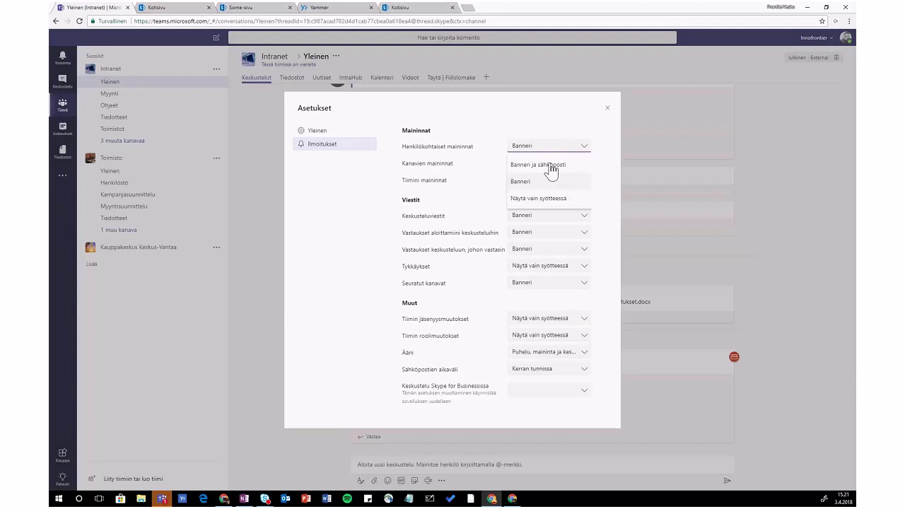
pyautogui.click(551, 166)
pyautogui.click(536, 182)
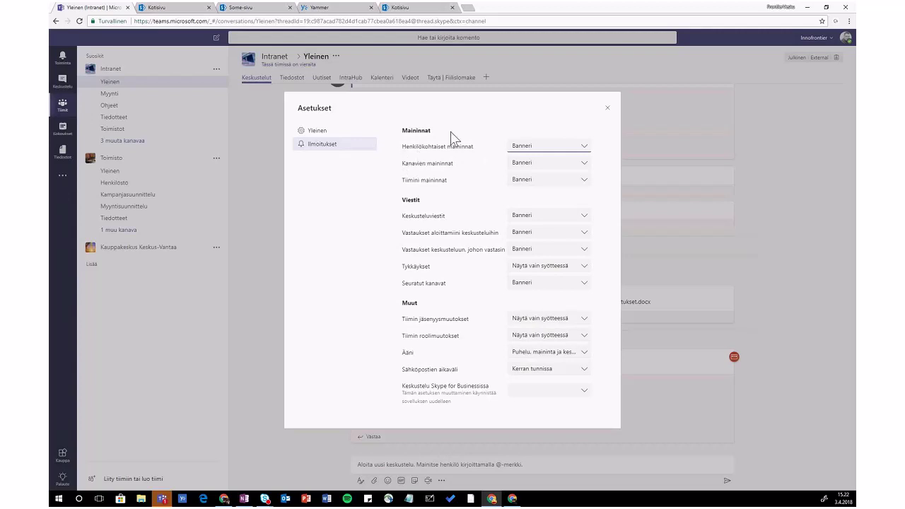
pyautogui.click(535, 149)
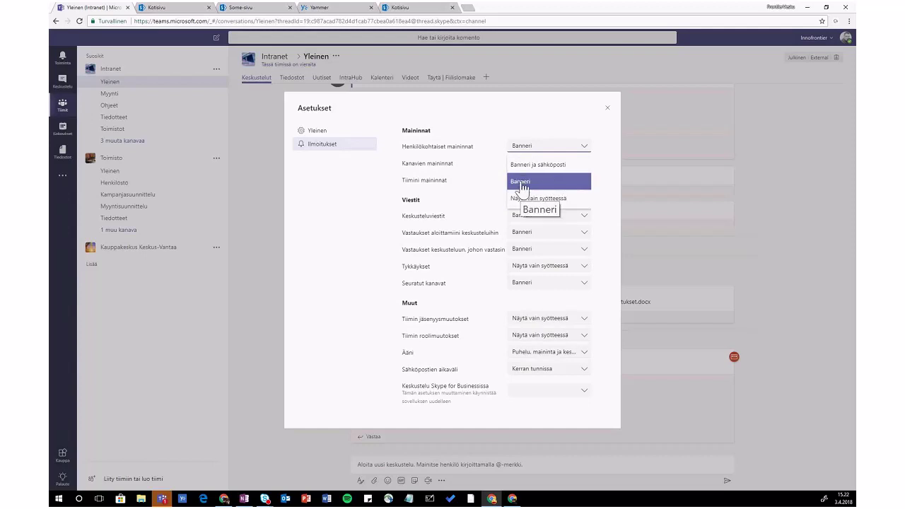
pyautogui.click(521, 184)
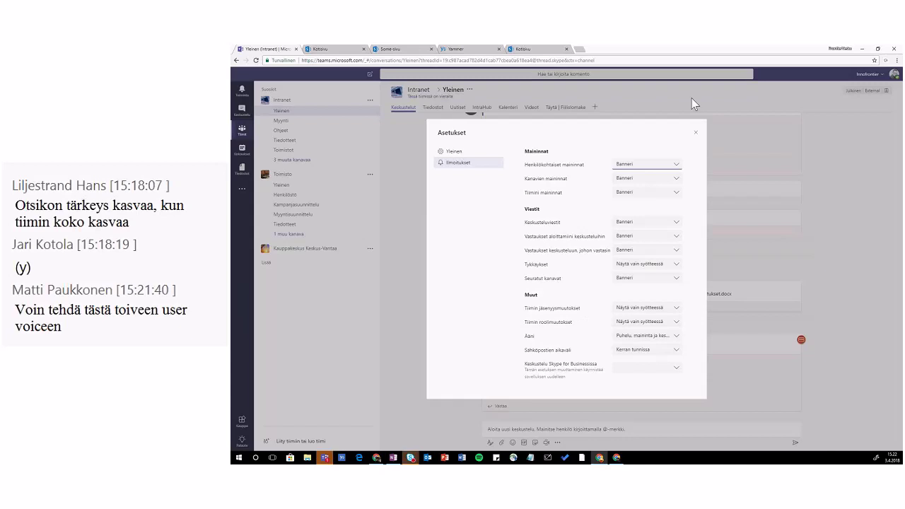
pyautogui.click(696, 134)
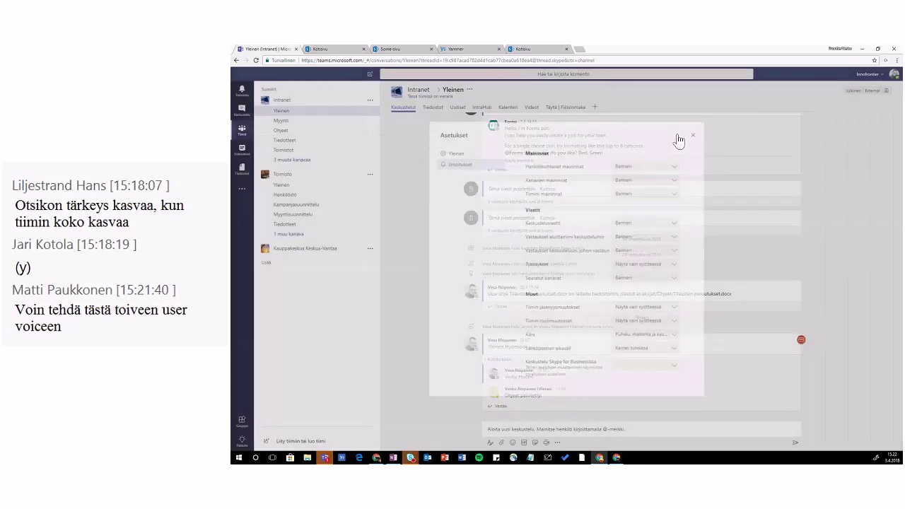
# - View the Intranet / Yleinen reply notification in the activity feed and return to the team list
pyautogui.click(242, 91)
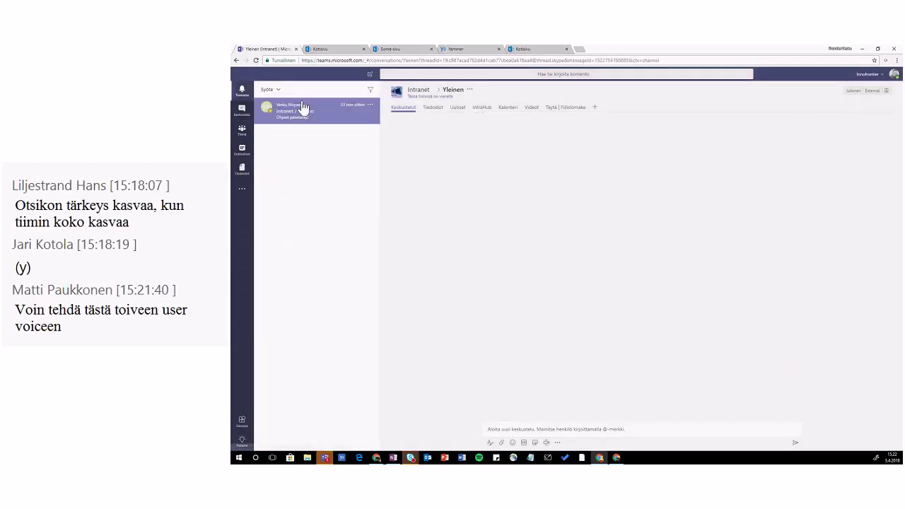
pyautogui.click(302, 106)
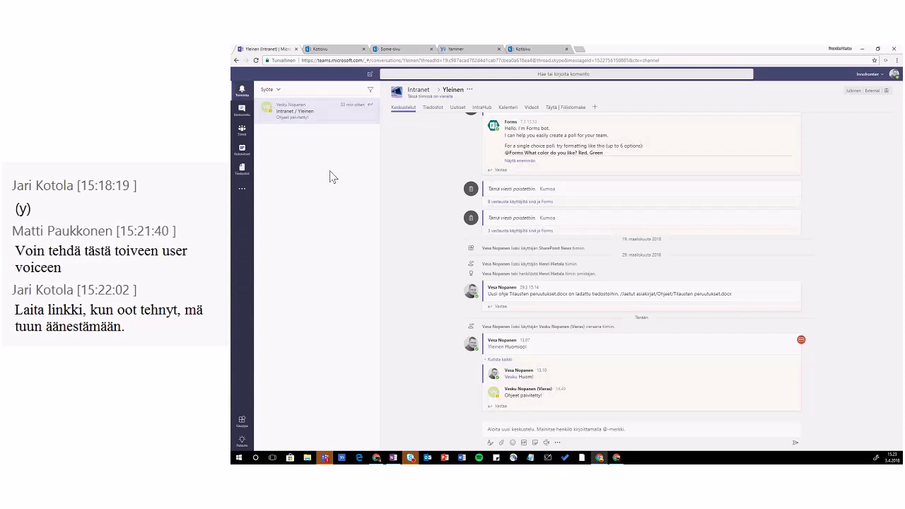
pyautogui.click(243, 134)
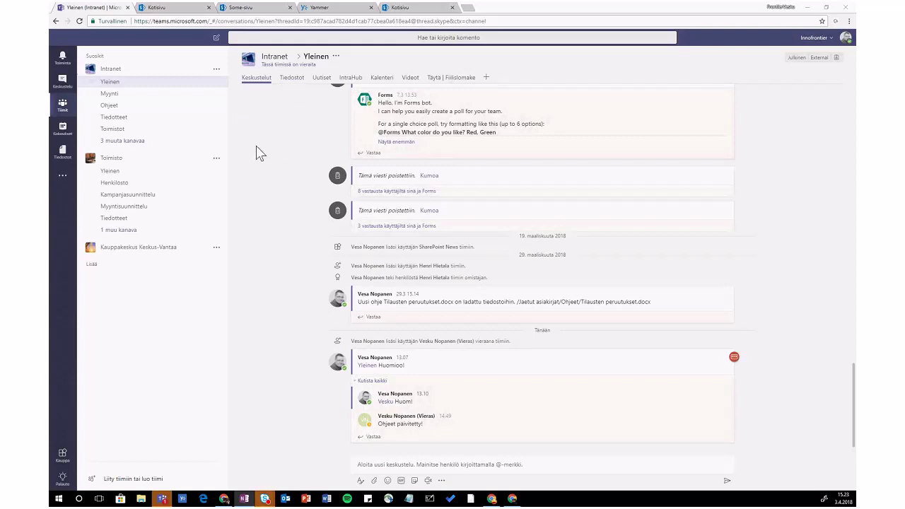
pyautogui.moveTo(113, 84); pyautogui.dragTo(128, 138)
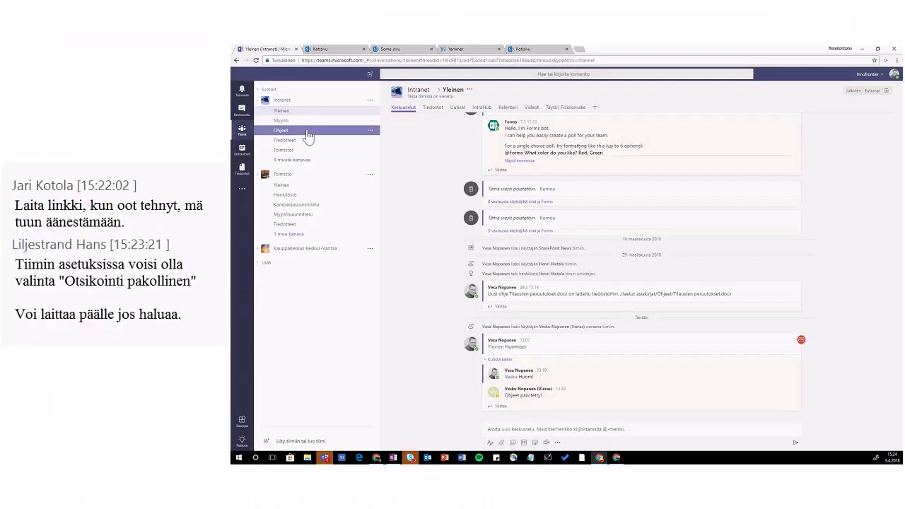
# - Look through the Ohjeet channel's files, Uusimmat ohjeet and Ohjevideot content, then return to its conversations
pyautogui.click(308, 136)
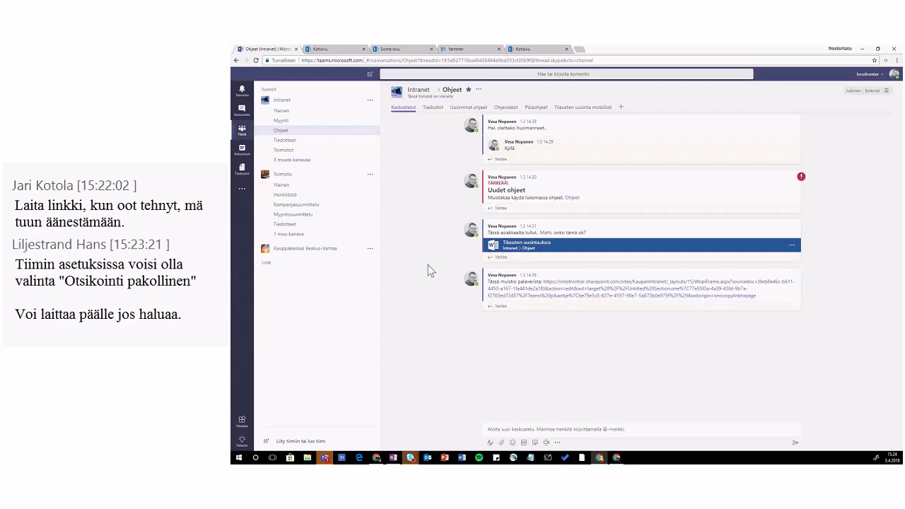
pyautogui.click(427, 113)
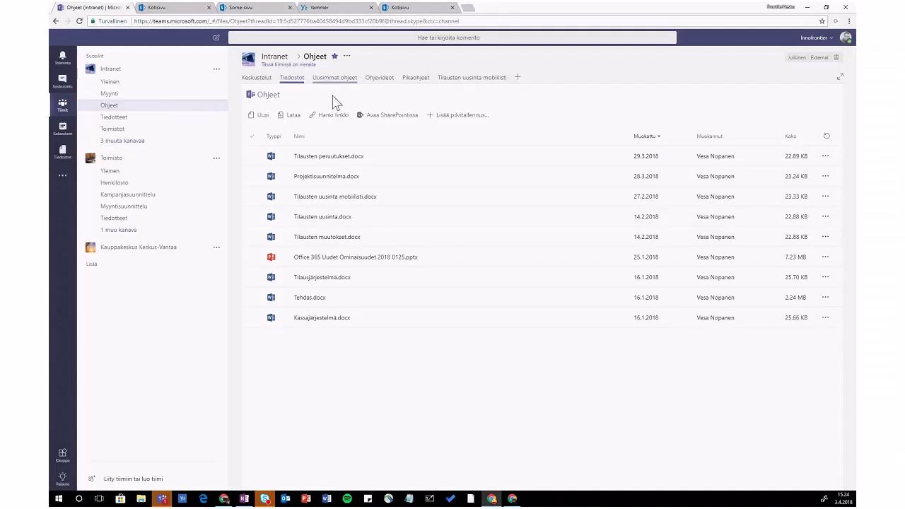
pyautogui.click(335, 78)
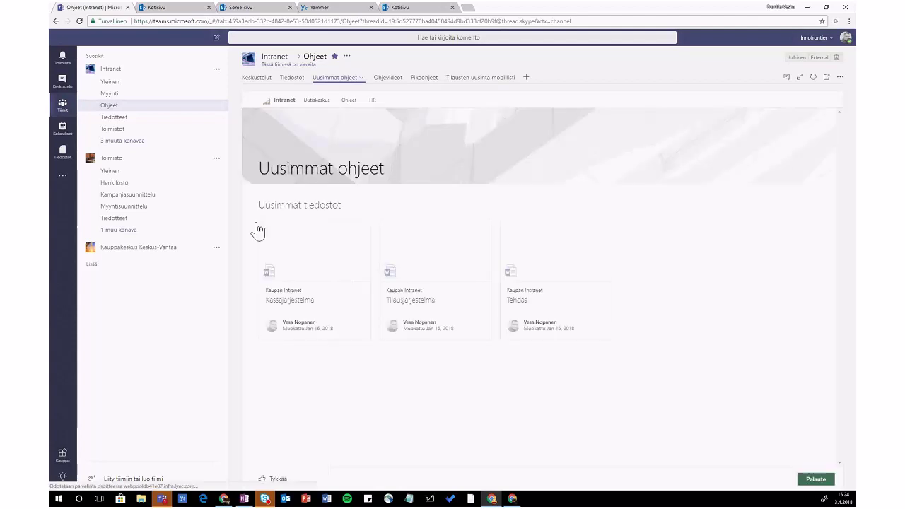
pyautogui.click(393, 81)
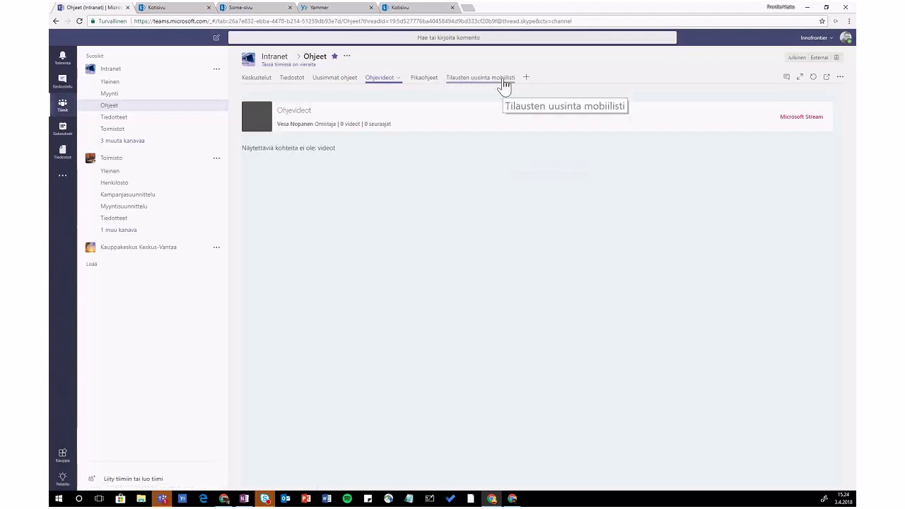
pyautogui.click(251, 79)
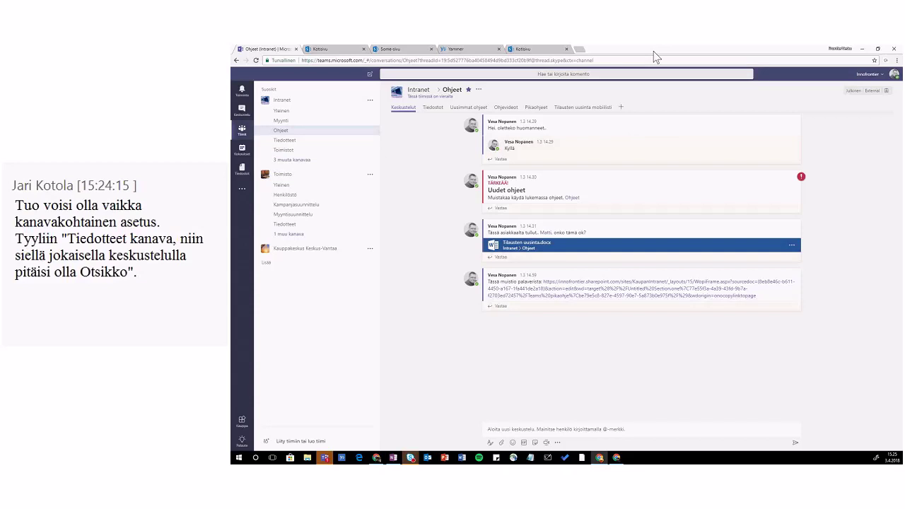
pyautogui.moveTo(654, 57); pyautogui.dragTo(664, 130)
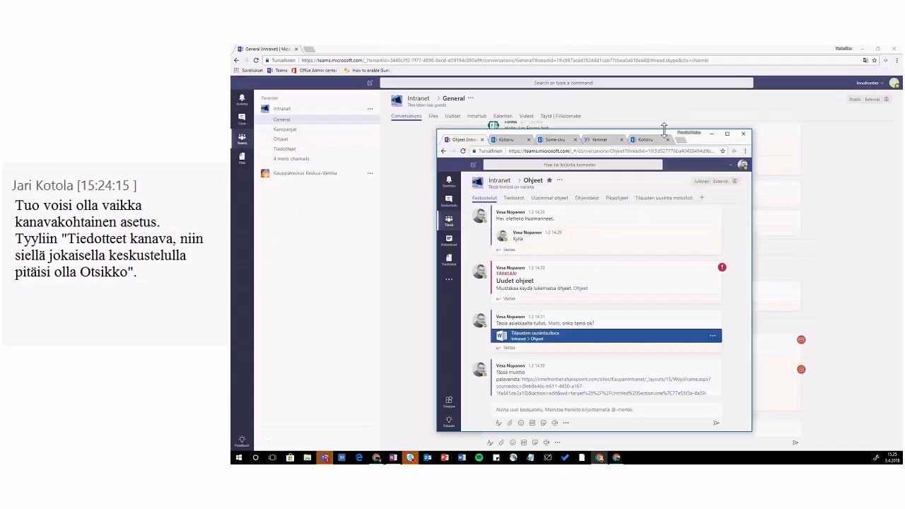
pyautogui.click(727, 134)
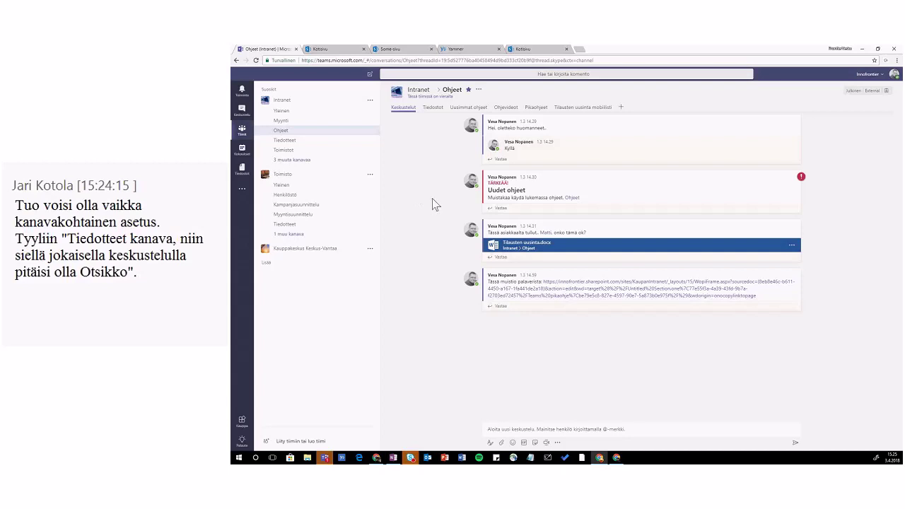
# - View the Myynti and Toimistot channels of the Intranet team, then go back to the Yleinen channel
pyautogui.click(282, 121)
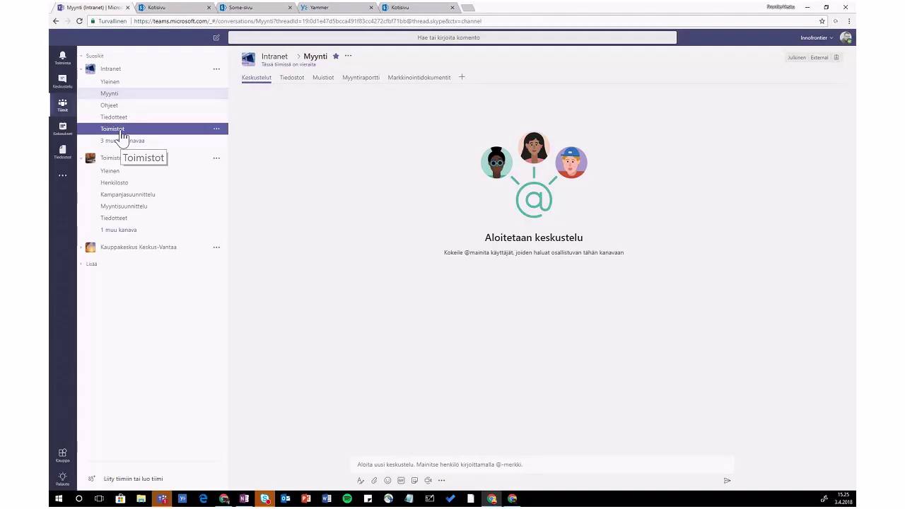
pyautogui.click(120, 131)
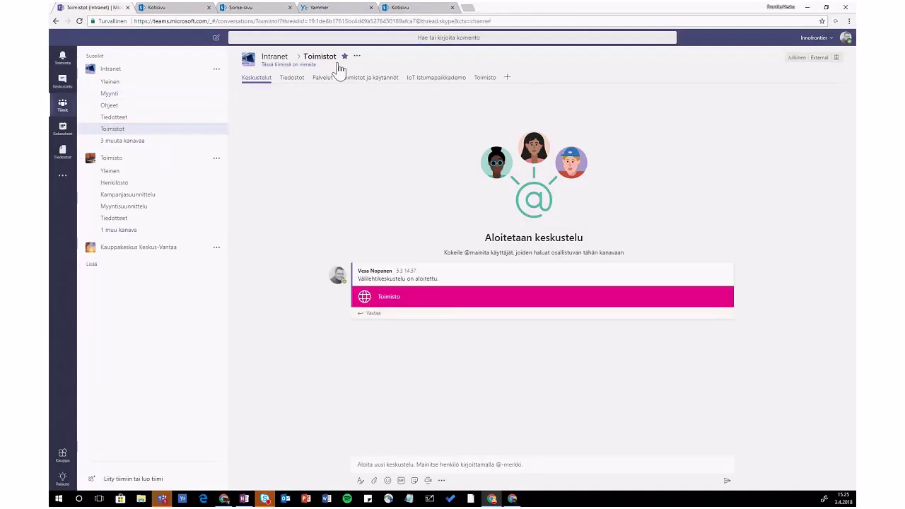
pyautogui.click(120, 86)
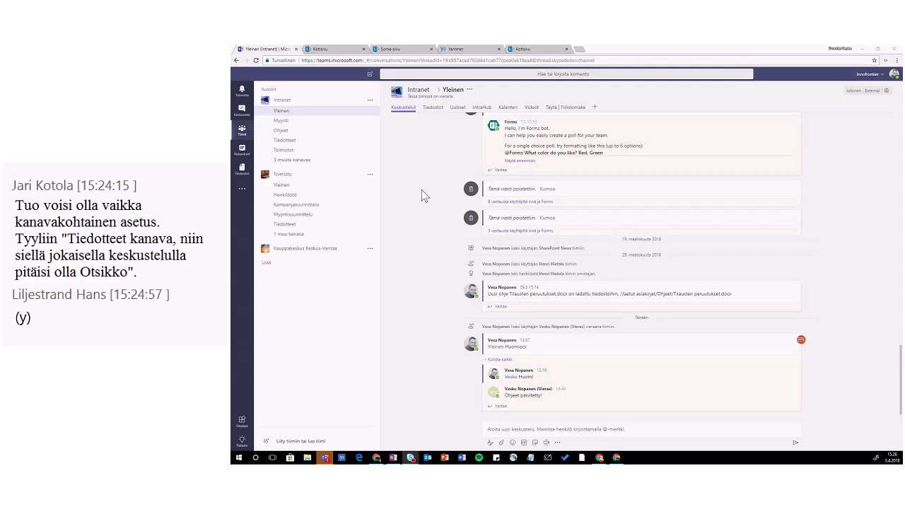
pyautogui.click(290, 129)
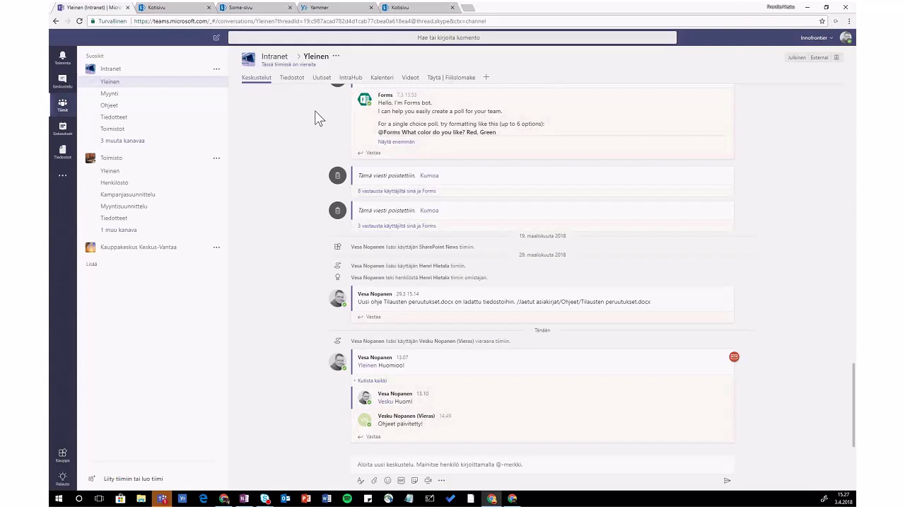
# - Open IntraHub in the Yleinen channel and examine the intranet home page's highlights, news, videos and recent pages
pyautogui.click(345, 82)
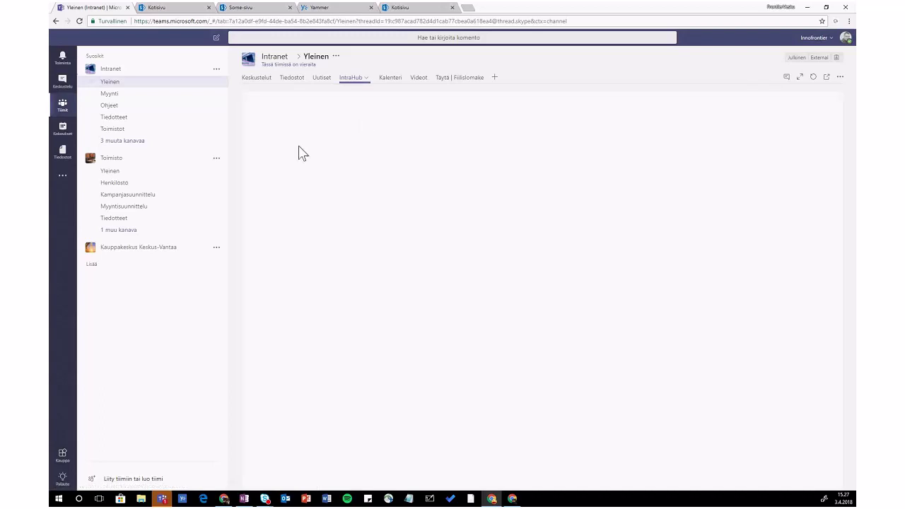
pyautogui.click(176, 129)
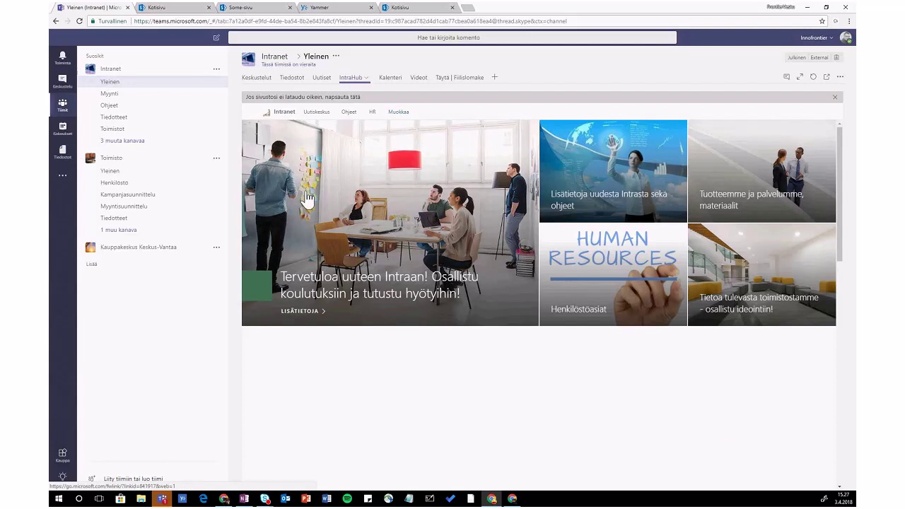
pyautogui.scroll(-10, 269, 236)
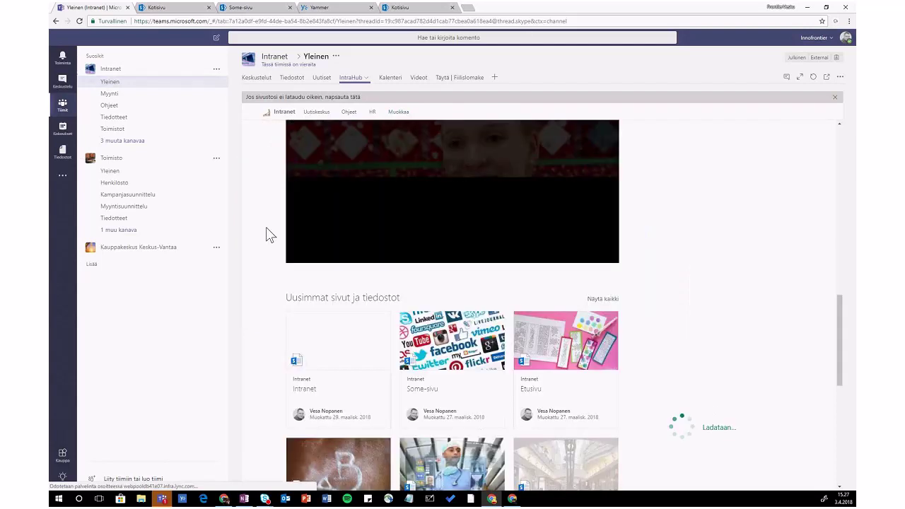
pyautogui.scroll(10, 268, 236)
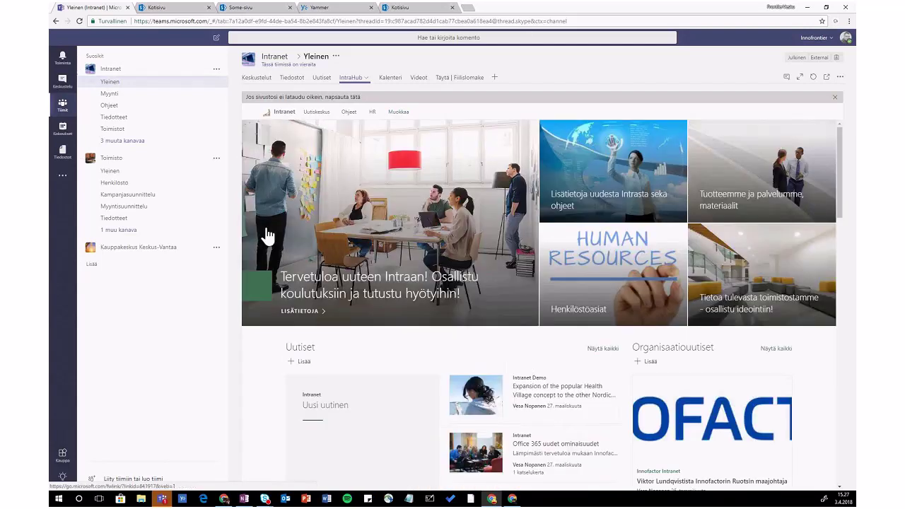
pyautogui.scroll(-4, 273, 233)
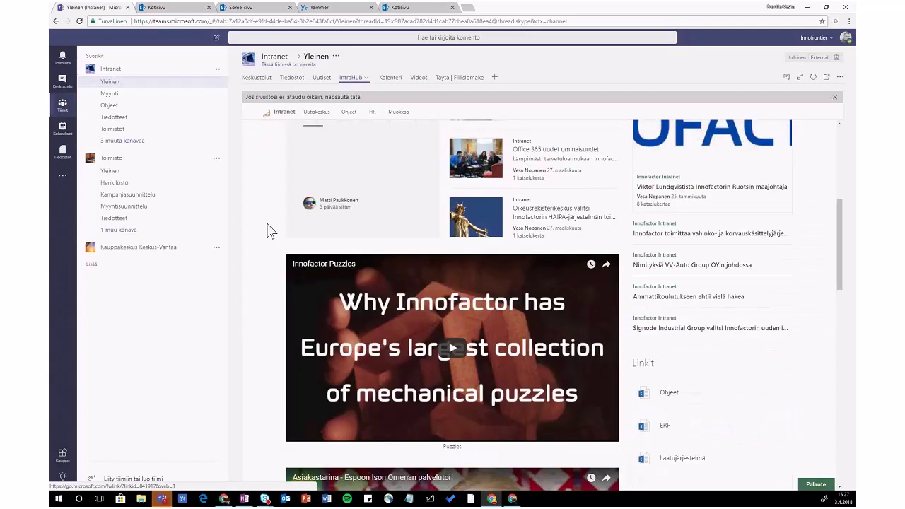
pyautogui.scroll(1, 276, 230)
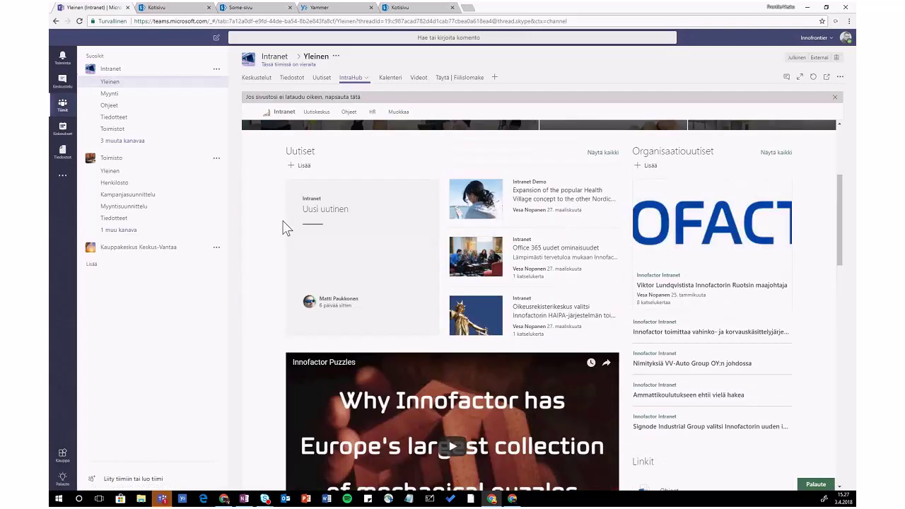
pyautogui.scroll(2, 283, 229)
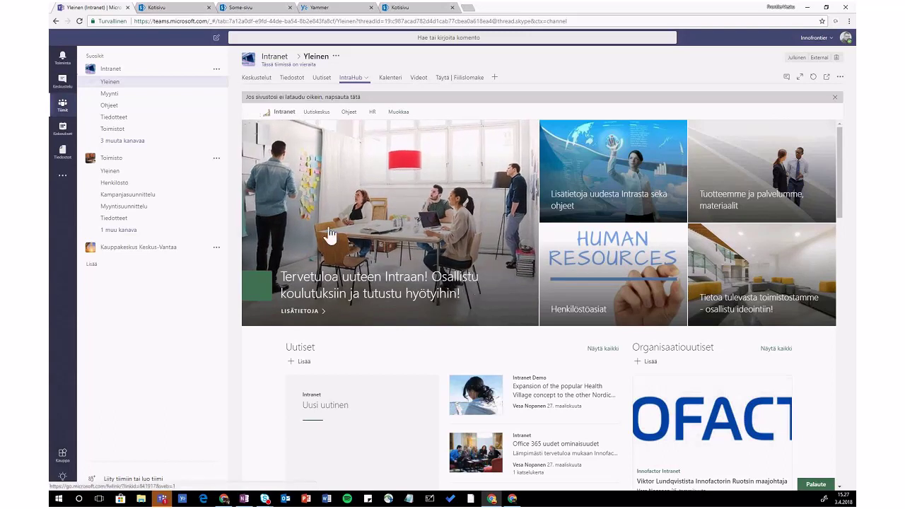
pyautogui.scroll(-1, 324, 236)
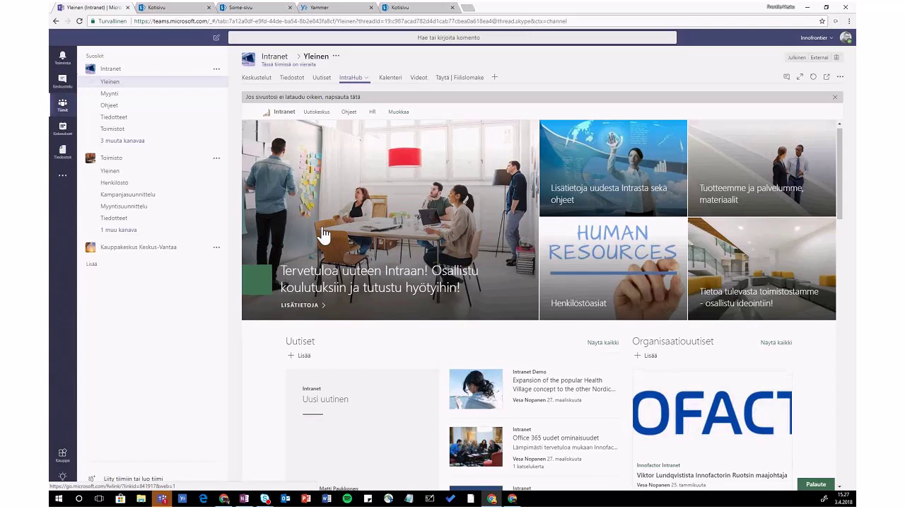
pyautogui.scroll(-2, 324, 235)
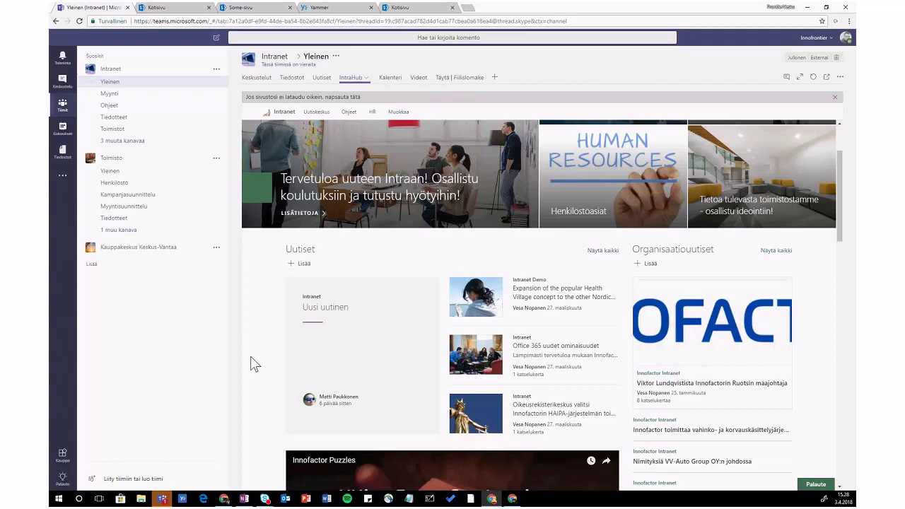
# - Return to the Yleinen channel's conversations and open the Fiilislomake form for filling in
pyautogui.click(256, 78)
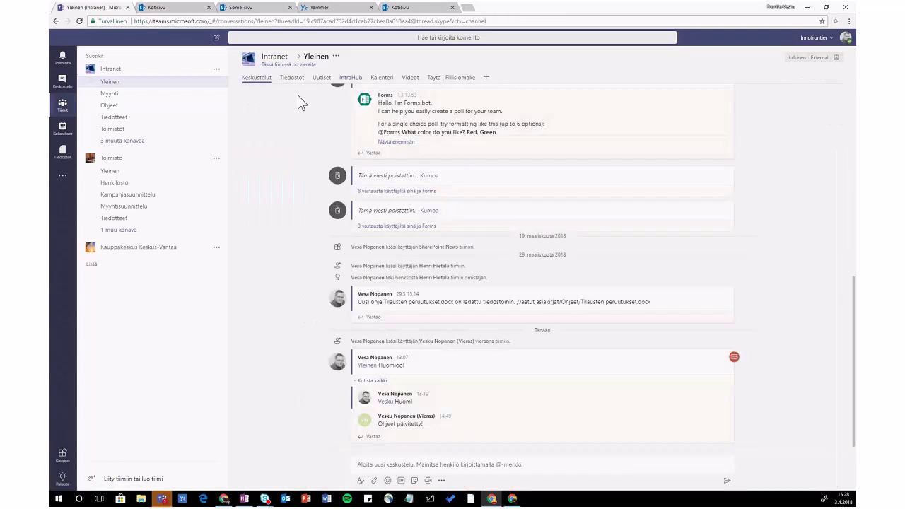
pyautogui.click(444, 79)
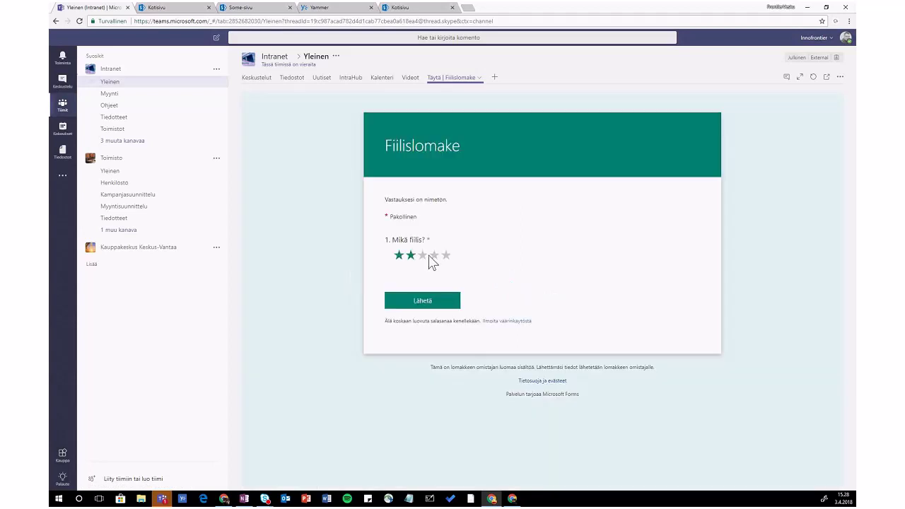
# - Submit the Fiilislomake form with a five-star rating and return to the Yleinen channel's conversations
pyautogui.click(446, 255)
pyautogui.click(436, 303)
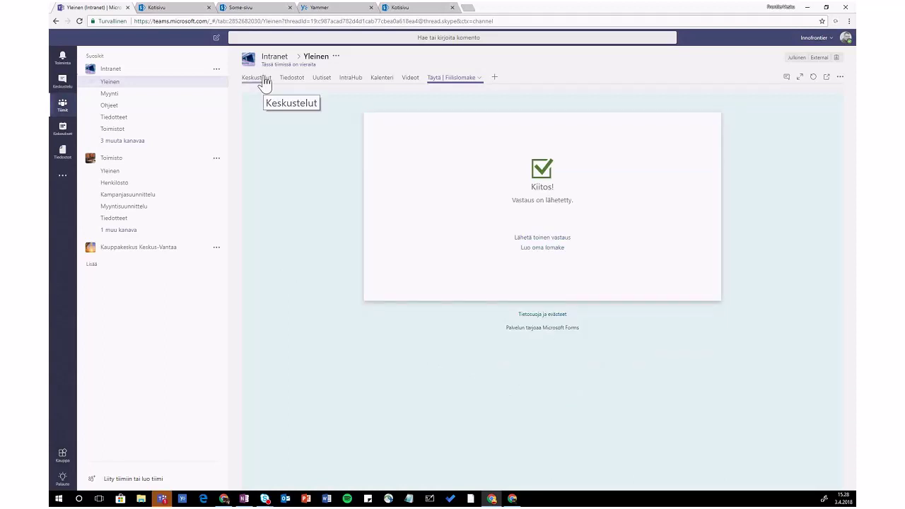
pyautogui.click(265, 81)
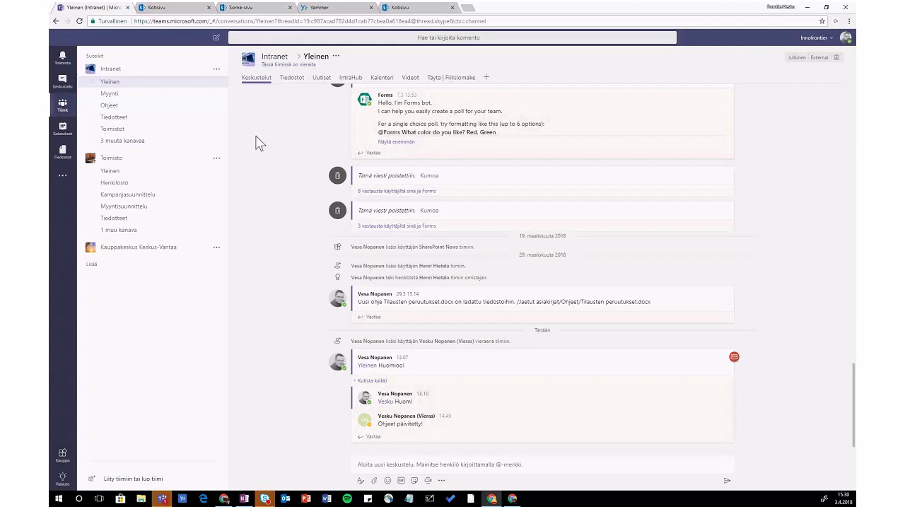
# - View the Intranet team's Tiedotteet announcements, return to its Yleinen channel and look through the recent conversations
pyautogui.click(132, 120)
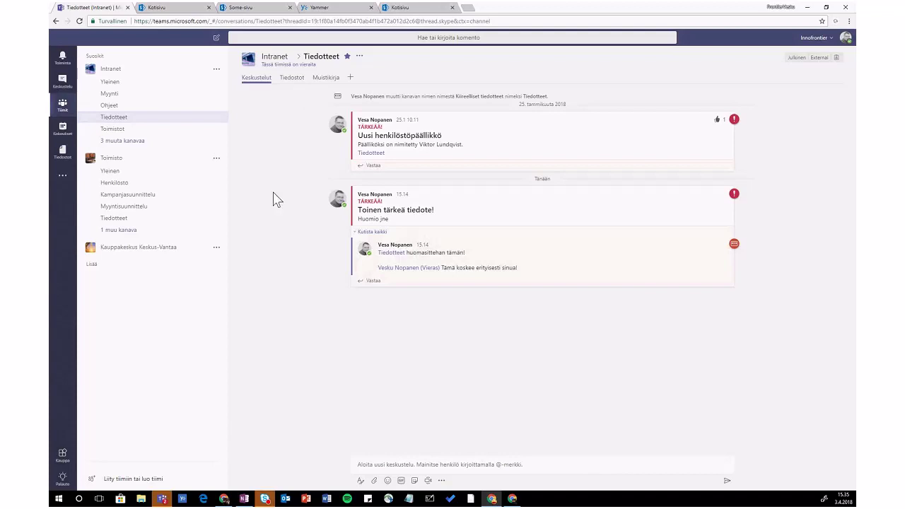
pyautogui.click(138, 93)
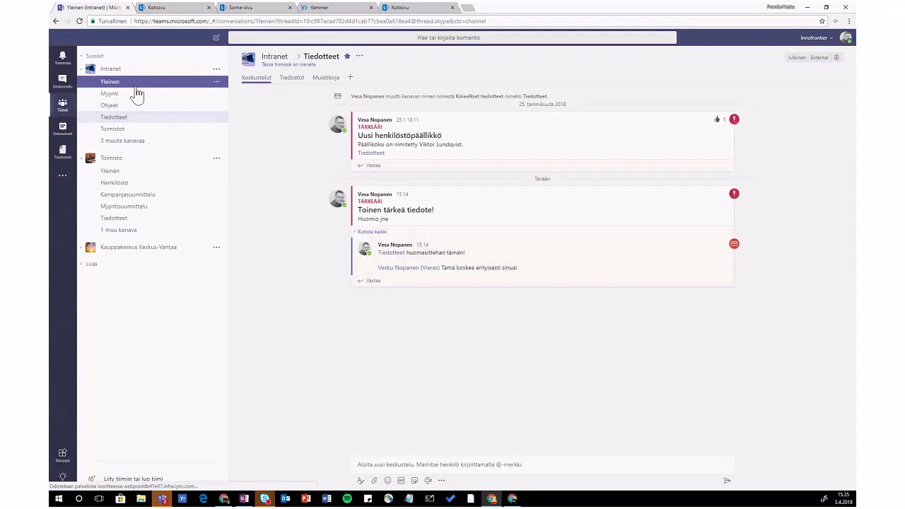
pyautogui.scroll(5, 290, 309)
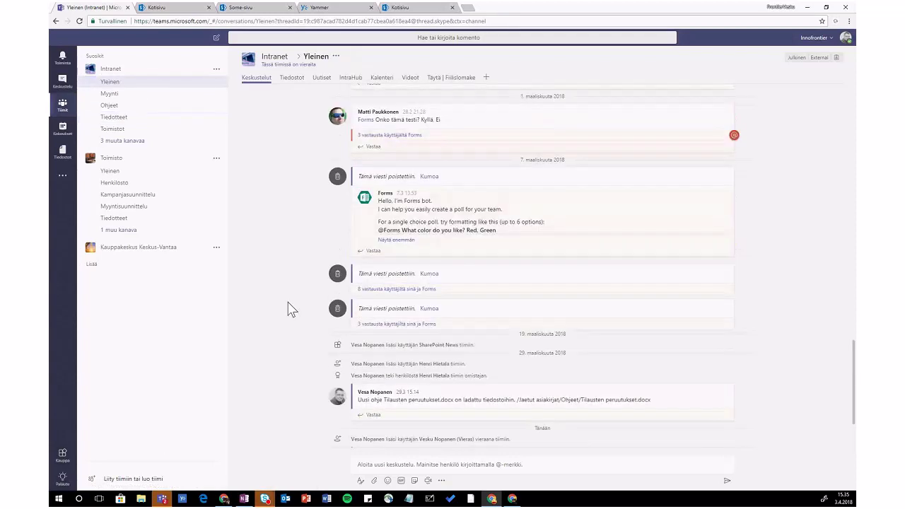
pyautogui.scroll(-3, 415, 328)
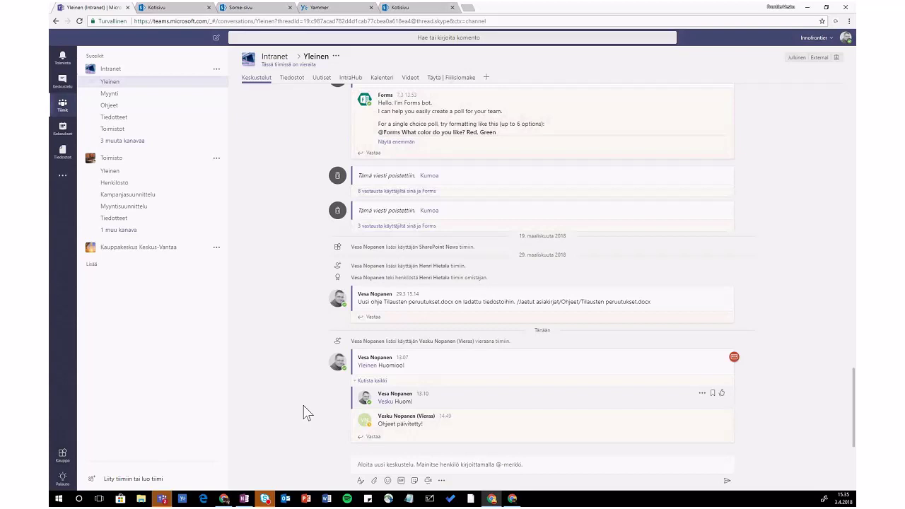
pyautogui.scroll(1, 308, 410)
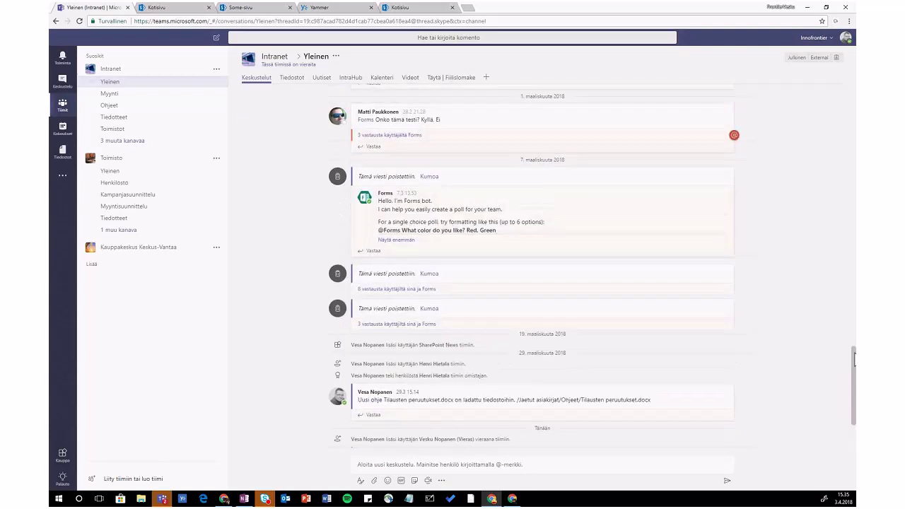
pyautogui.scroll(-1, 852, 374)
pyautogui.scroll(-1, 852, 374)
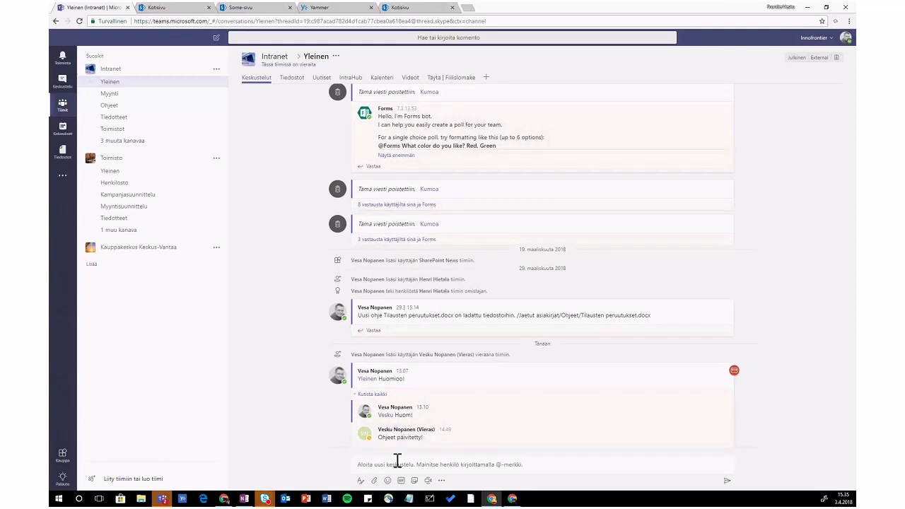
pyautogui.click(398, 463)
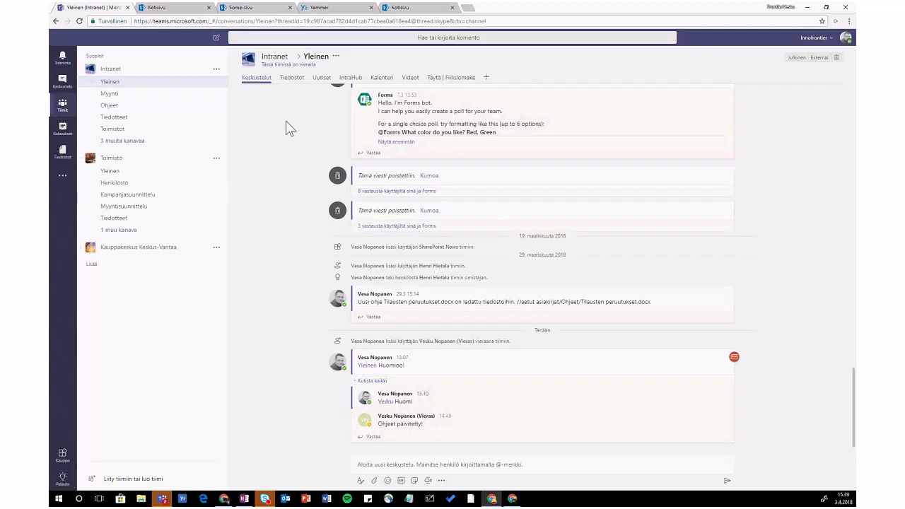
# - Add a OneNote tab with a new notebook named Myyntikirja to the Intranet team's Myynti channel and return to the channel's conversations
pyautogui.click(151, 105)
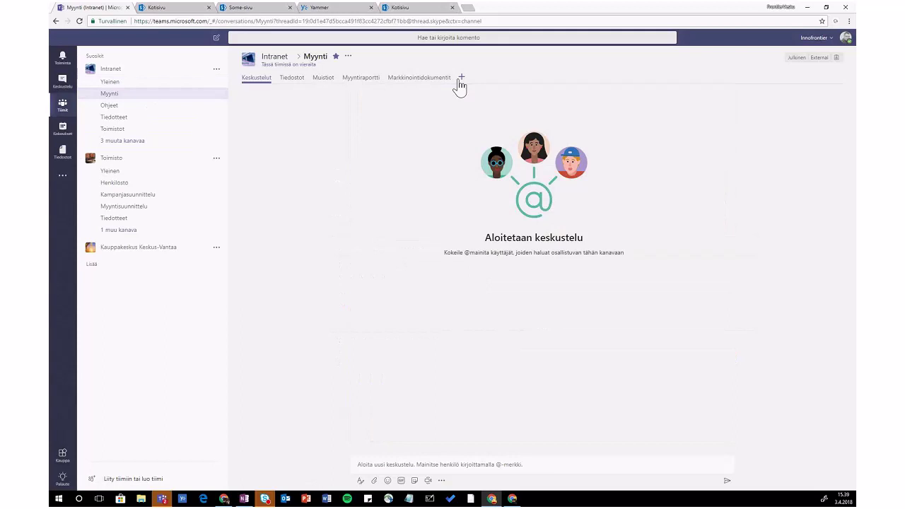
pyautogui.click(458, 81)
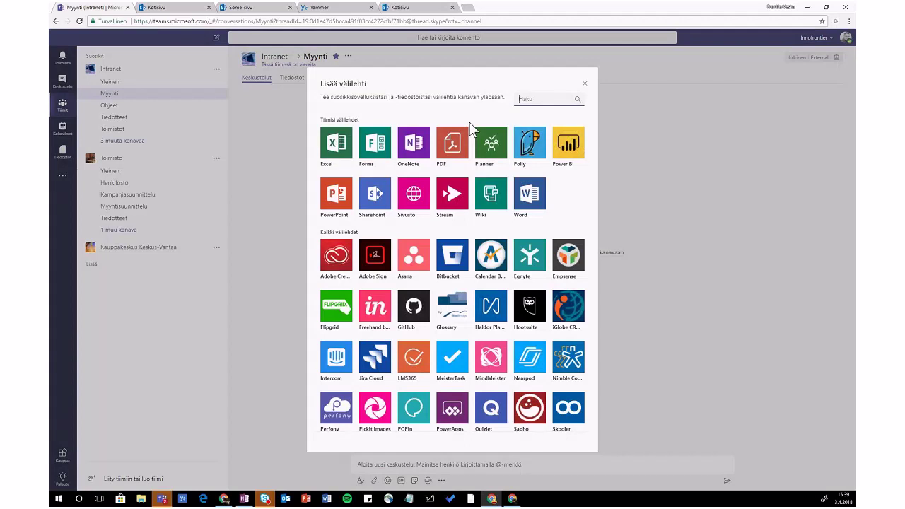
pyautogui.click(408, 144)
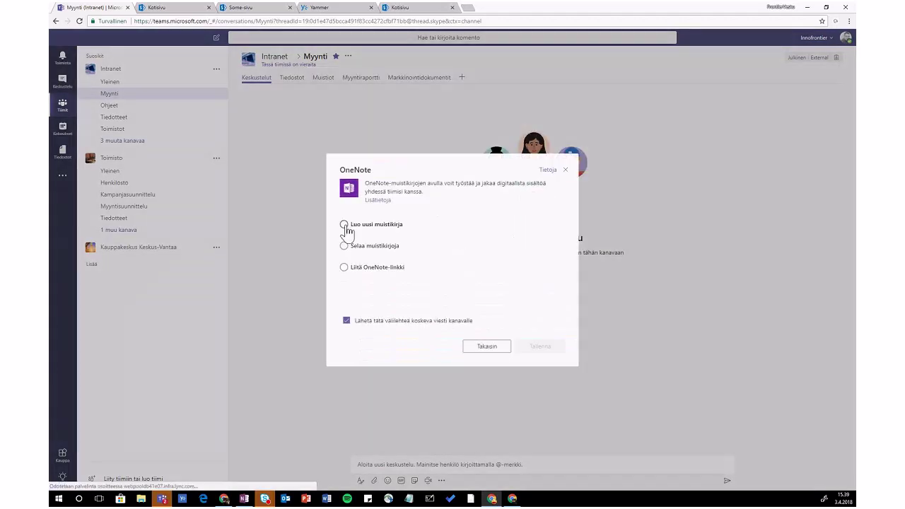
pyautogui.click(346, 225)
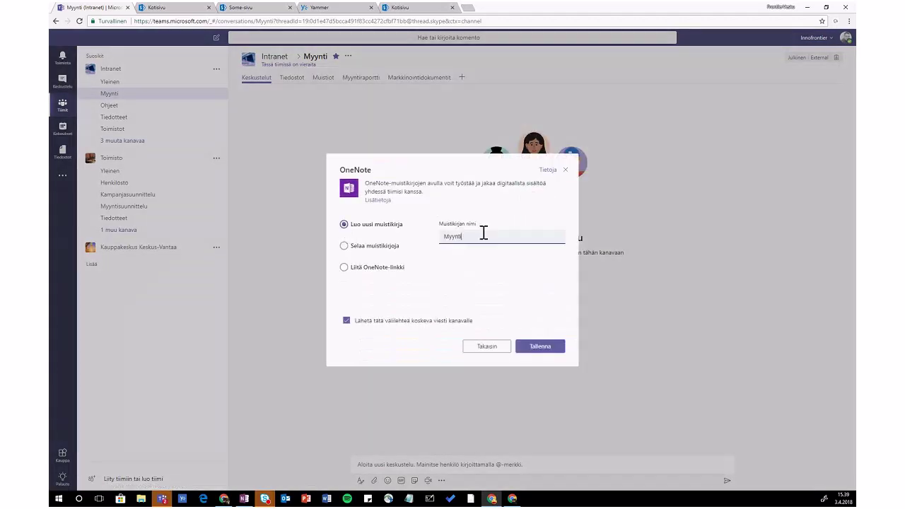
pyautogui.click(524, 350)
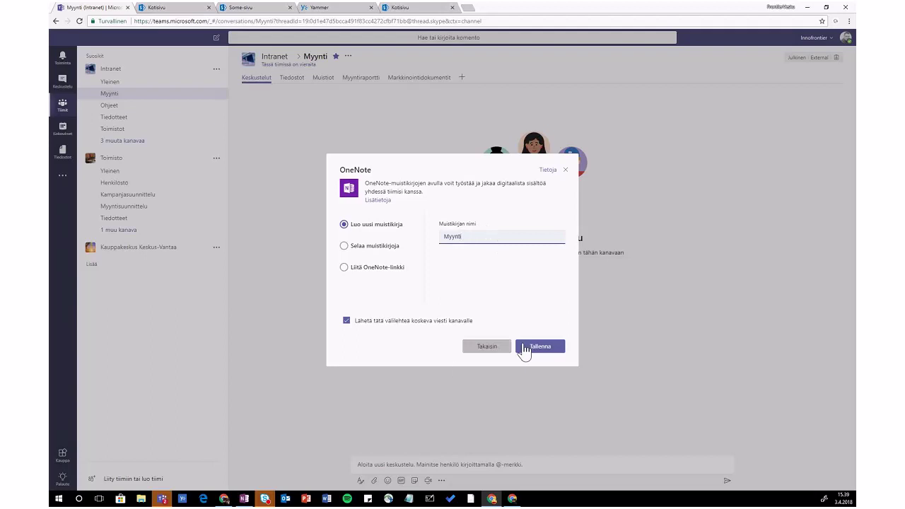
pyautogui.write('kirja')
pyautogui.click(521, 347)
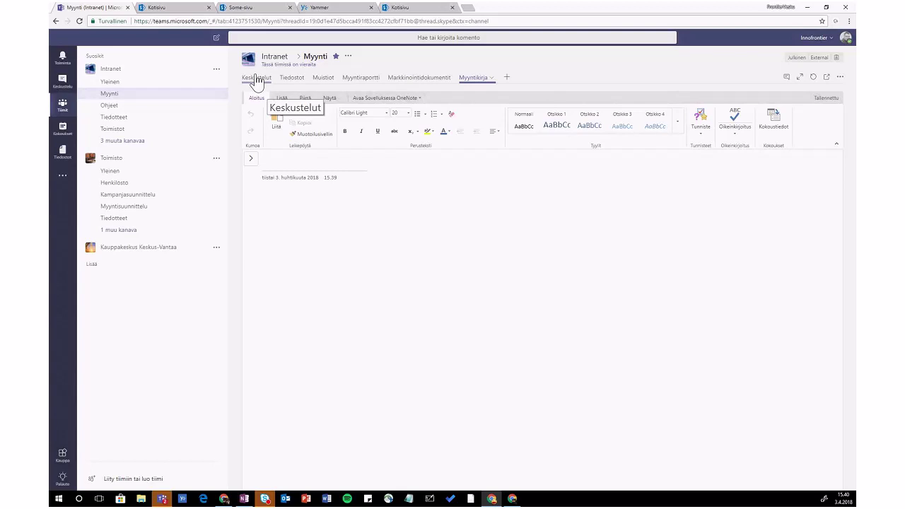
pyautogui.click(256, 80)
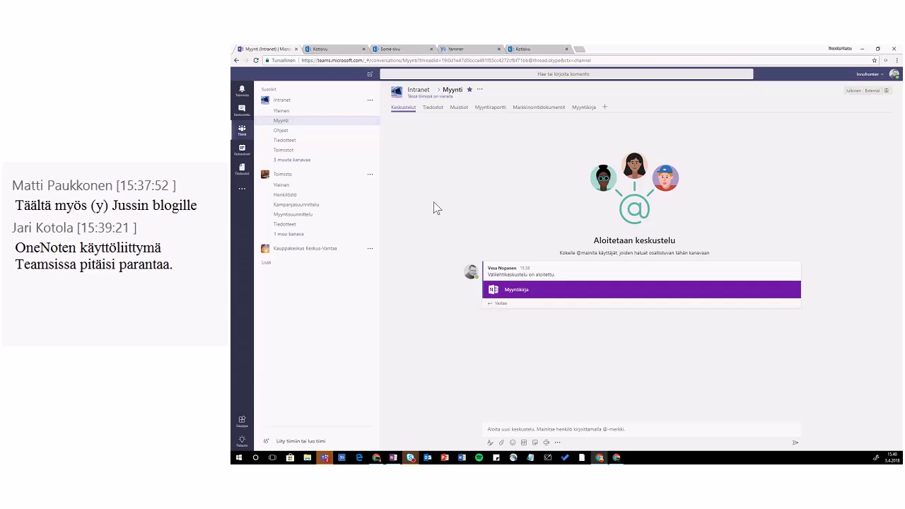
# - Browse the Toimisto team's Yleinen, Henkilöstö and Kampanjasuunnittelu channels and view the Yammer feed in Tiedotteet, ending on its conversations
pyautogui.click(337, 193)
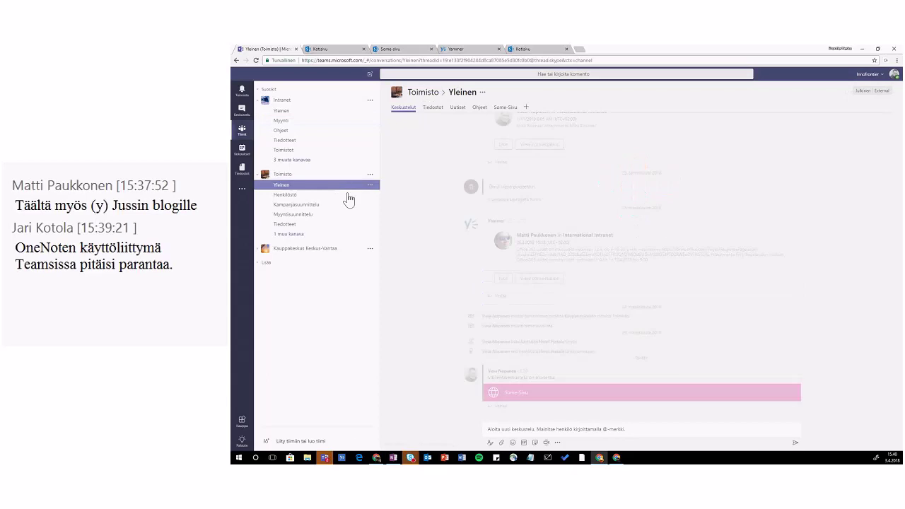
pyautogui.click(314, 201)
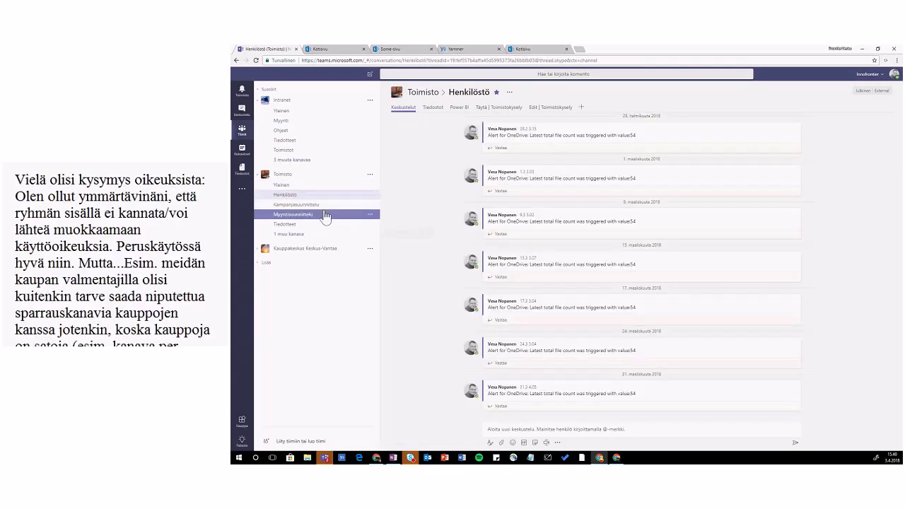
pyautogui.click(323, 209)
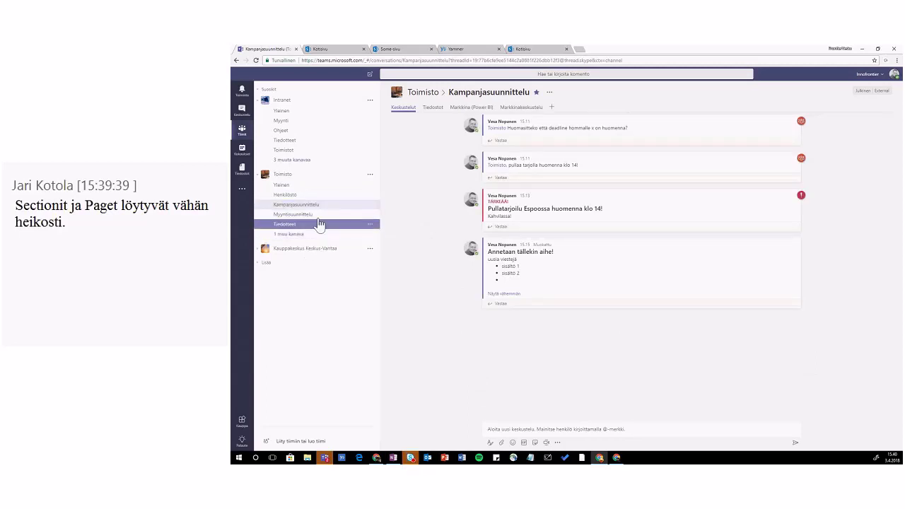
pyautogui.click(284, 225)
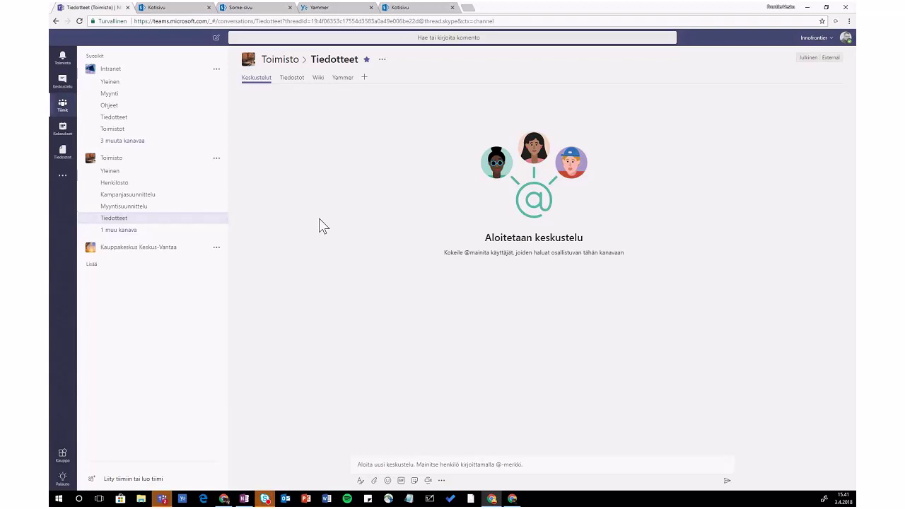
pyautogui.click(339, 78)
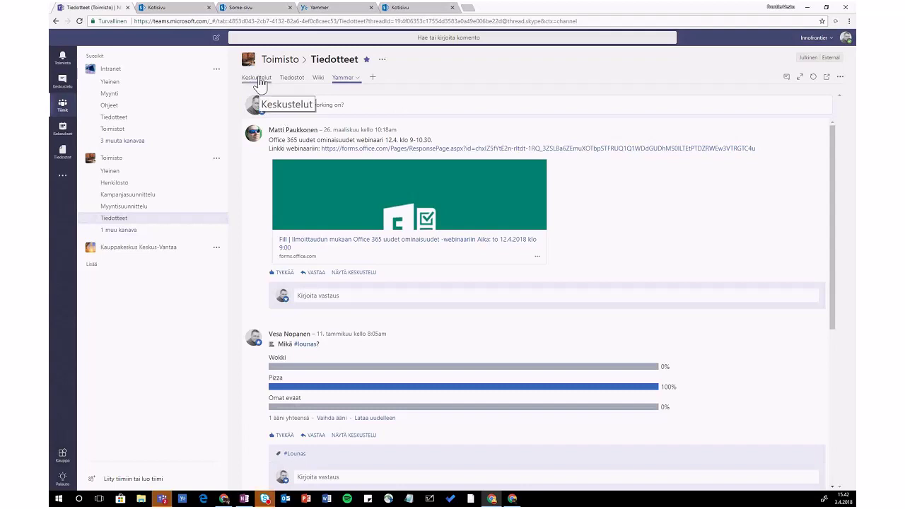
pyautogui.click(259, 79)
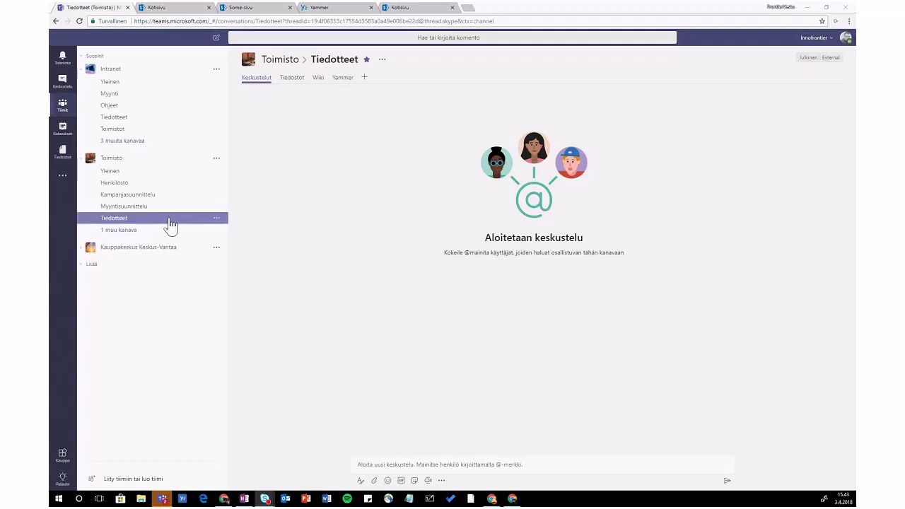
# - View the conversations of Toimisto's Yleinen, Henkilöstö, Kampanjasuunnittelu and Myyntisuunnittelu channels in turn, ending in Tiedotteet
pyautogui.click(142, 175)
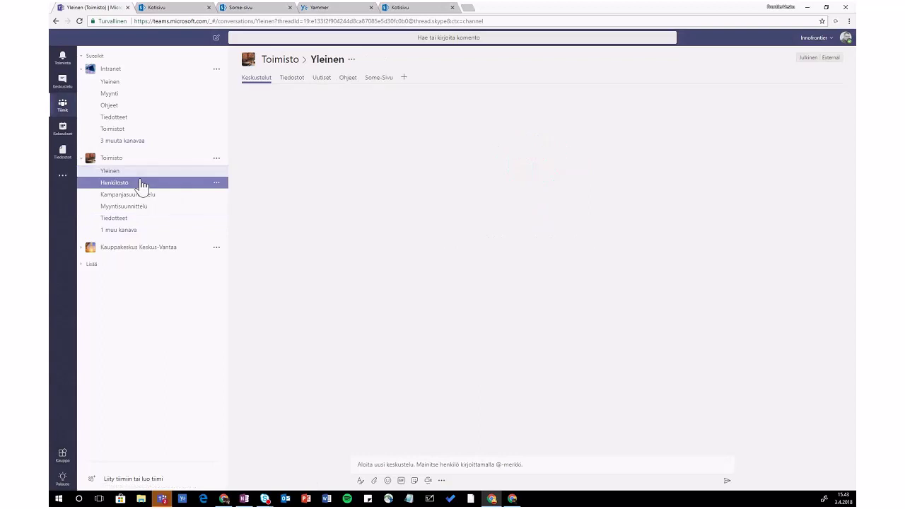
pyautogui.click(143, 184)
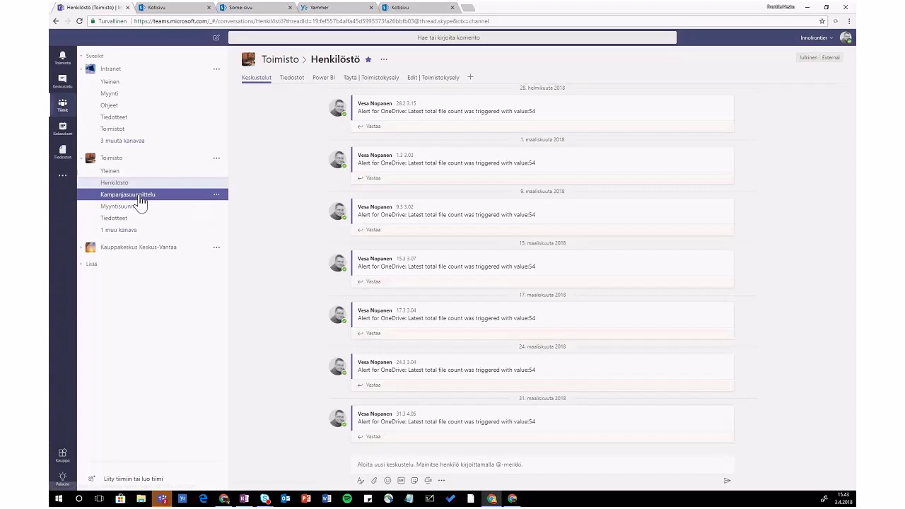
pyautogui.click(139, 199)
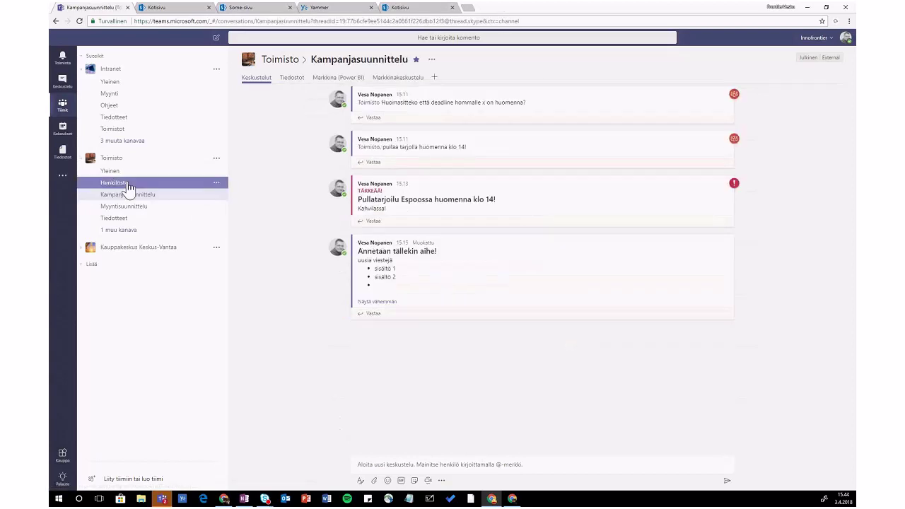
pyautogui.click(128, 207)
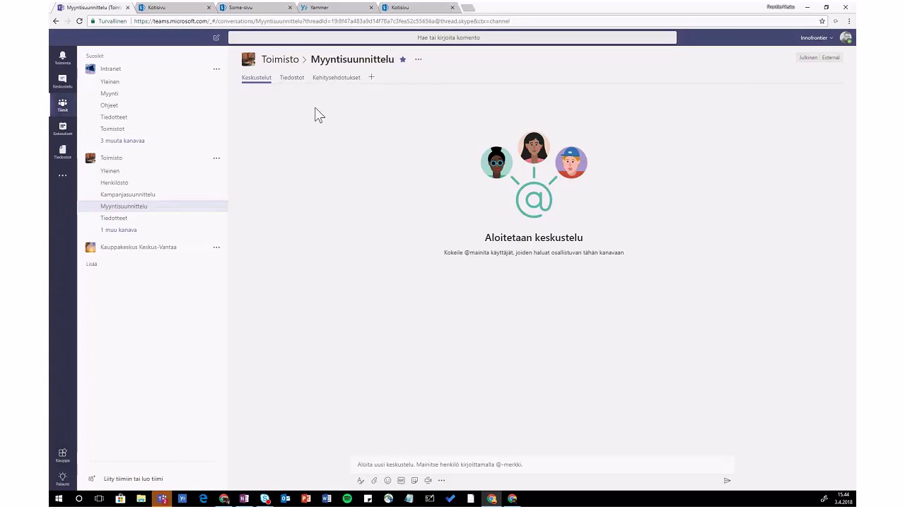
pyautogui.click(148, 219)
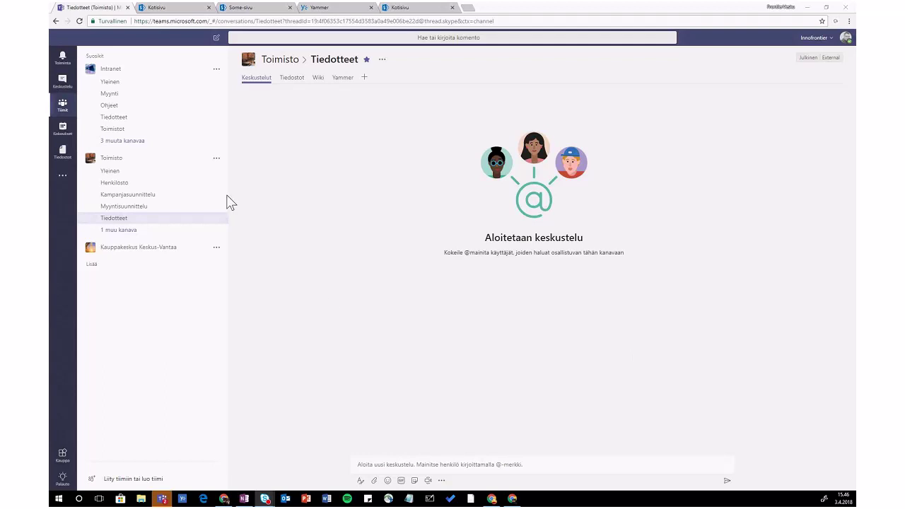
# - Examine the Ohjeet document list and the channel files in the Toimisto team's Yleinen channel
pyautogui.click(150, 185)
pyautogui.click(133, 175)
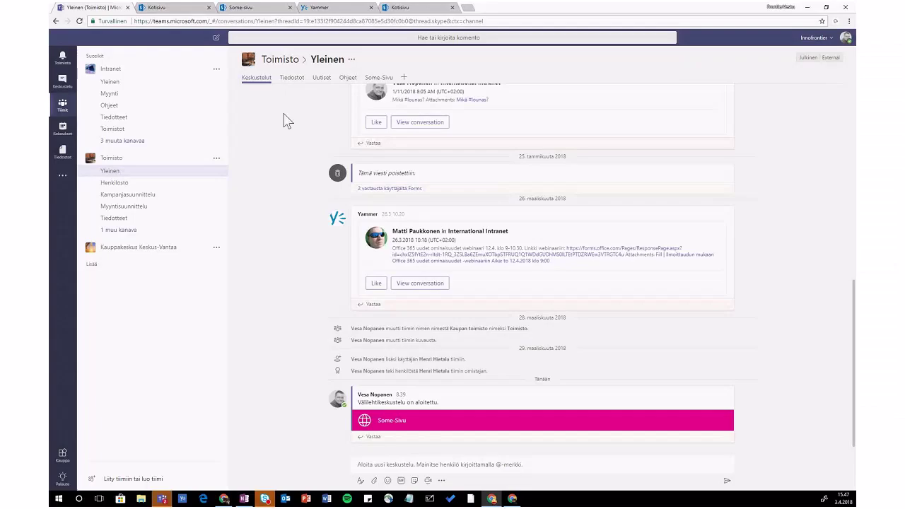
pyautogui.click(345, 79)
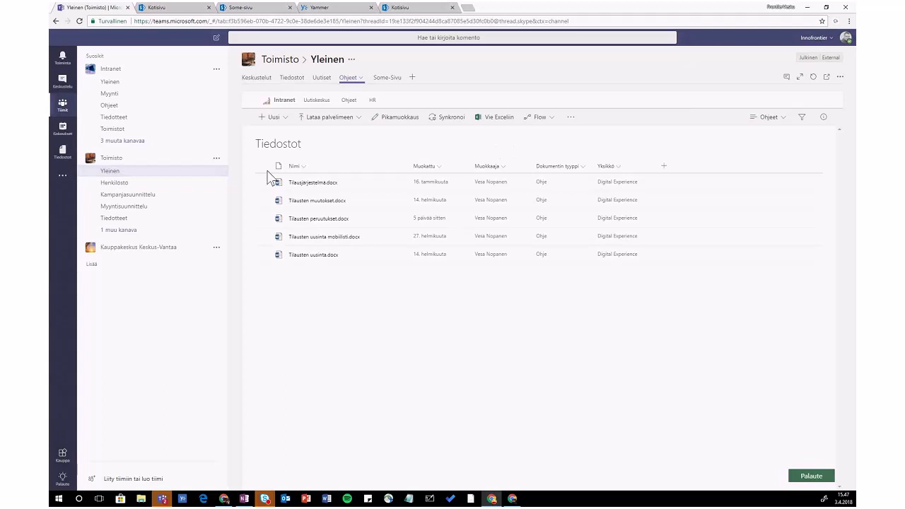
pyautogui.click(287, 79)
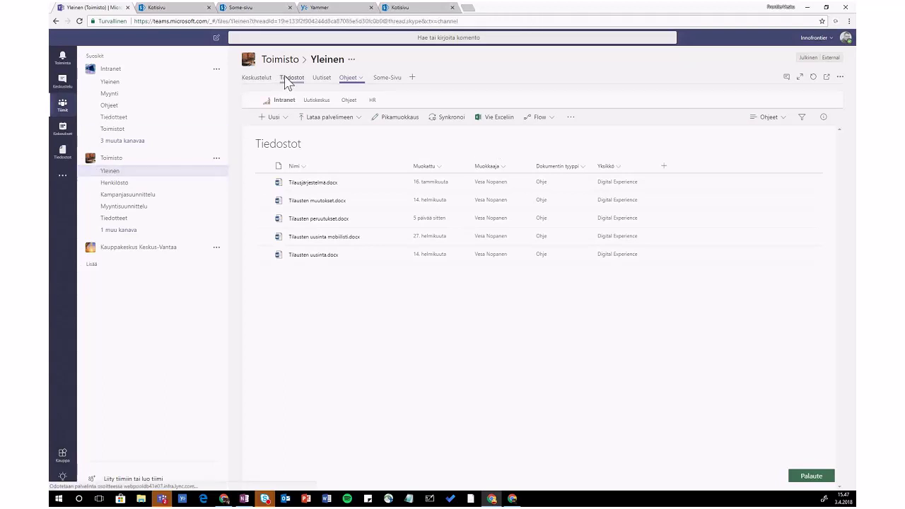
# - View the files of the Toimisto team's Henkilöstö channel and of the Intranet team's Ohjeet channel
pyautogui.click(138, 186)
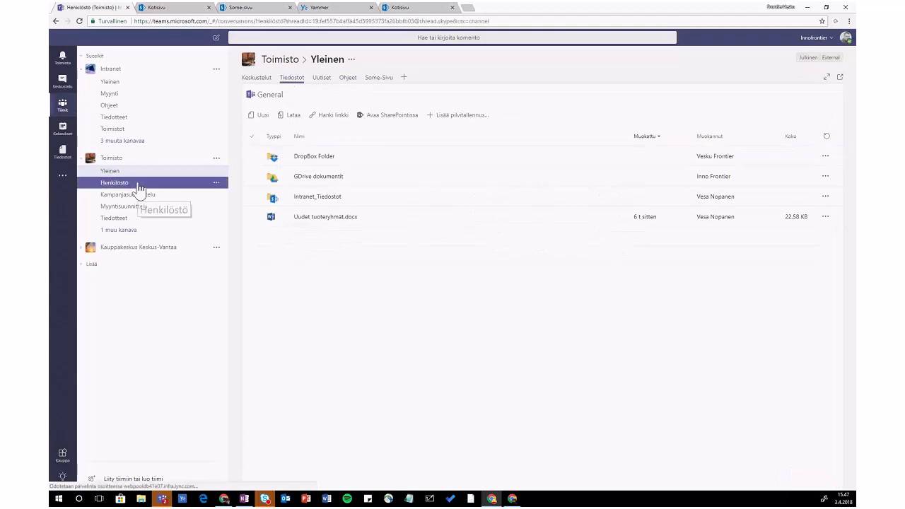
pyautogui.click(291, 78)
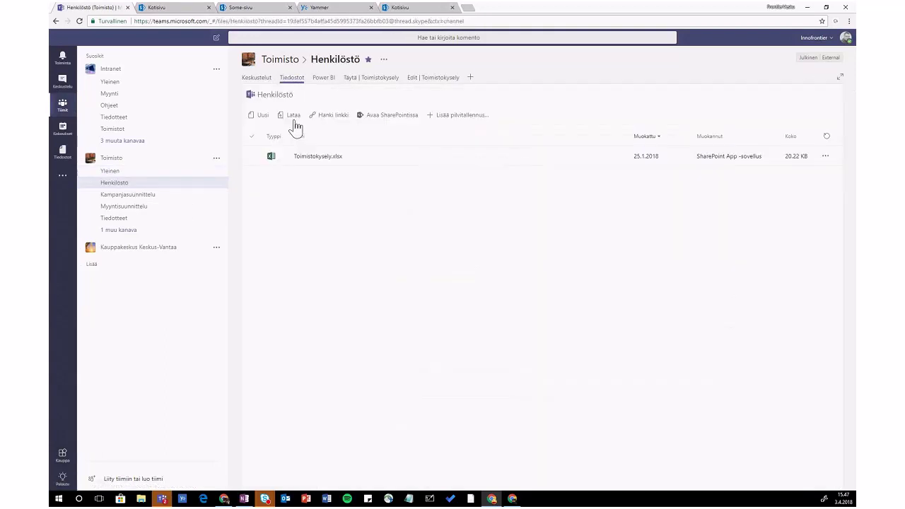
pyautogui.click(142, 174)
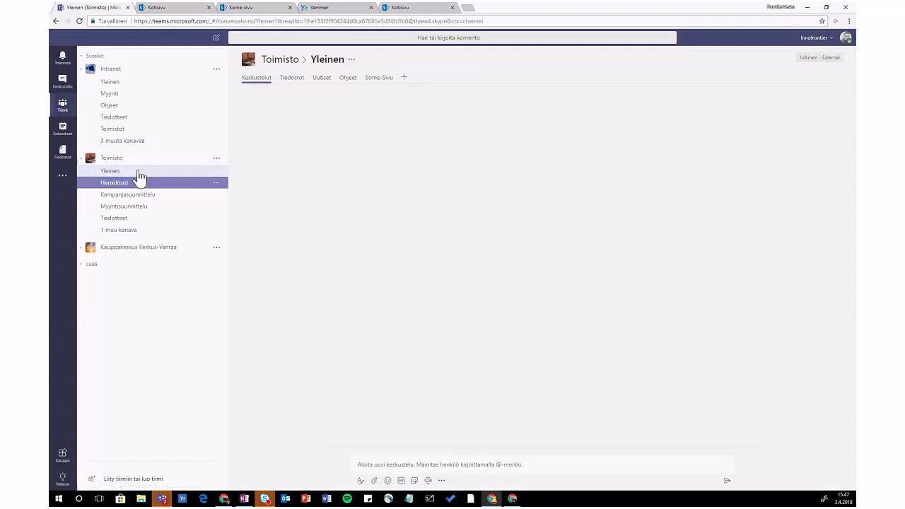
pyautogui.click(127, 113)
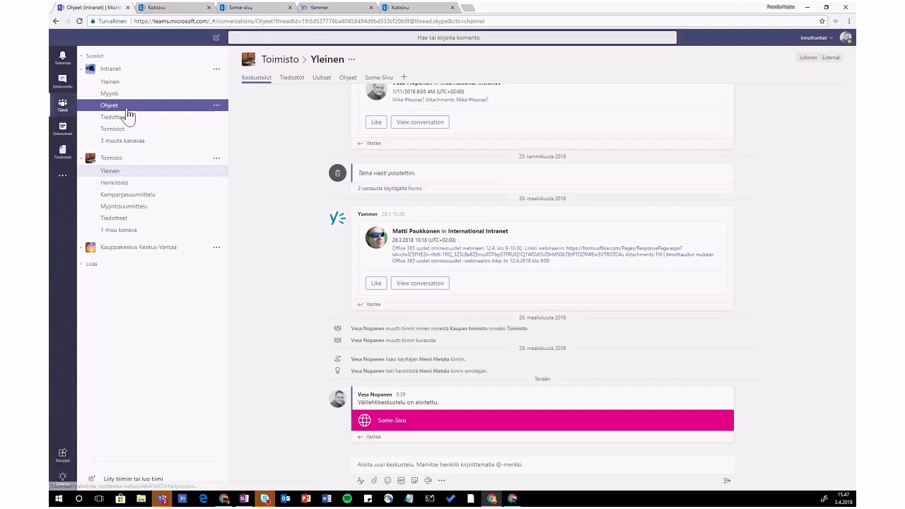
pyautogui.click(293, 77)
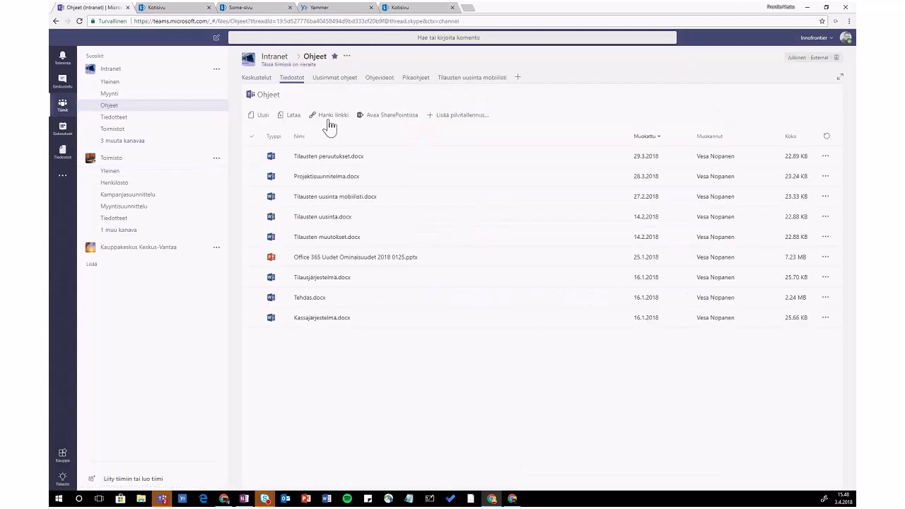
# - Open the Ohjeet document page embedded in the Toimisto team's Yleinen channel
pyautogui.click(117, 171)
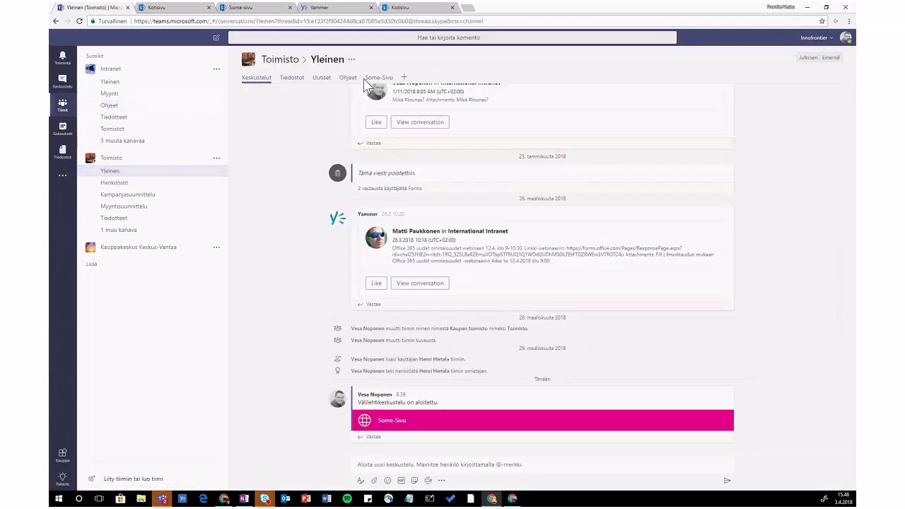
pyautogui.click(348, 79)
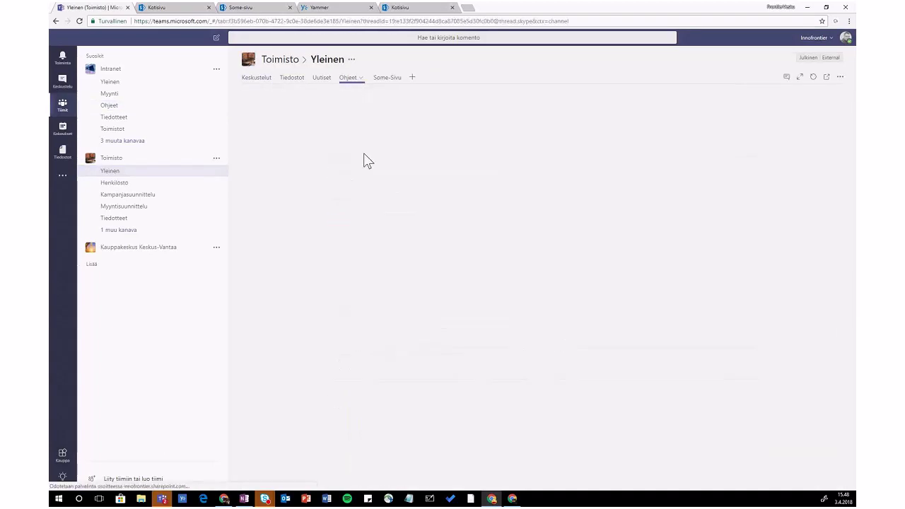
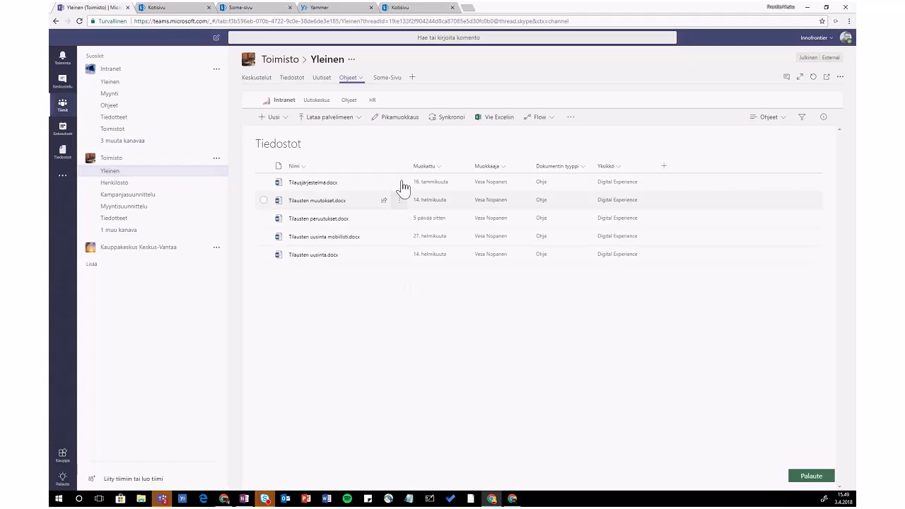
pyautogui.click(120, 118)
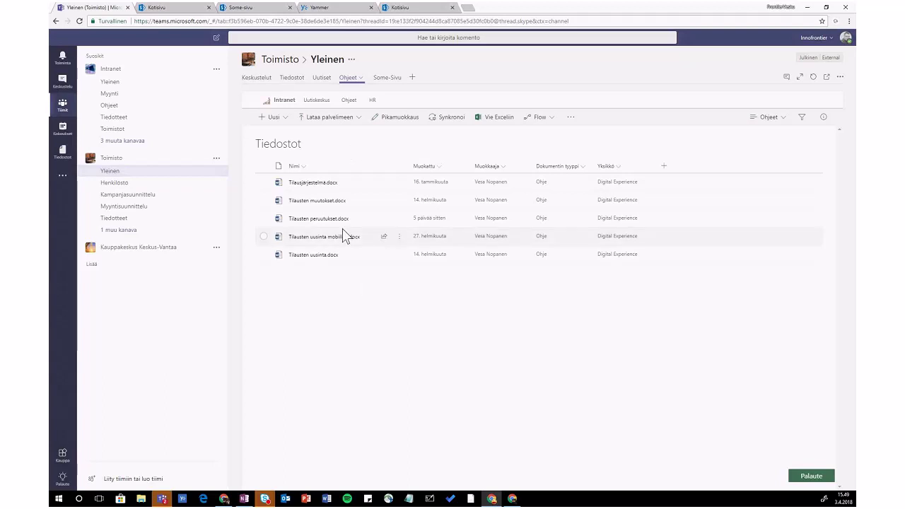
# - Select Tilausjärjestelmä.docx, Tilausten muutokset.docx and Tilausten peruutukset.docx and open their shared properties for bulk editing
pyautogui.click(264, 182)
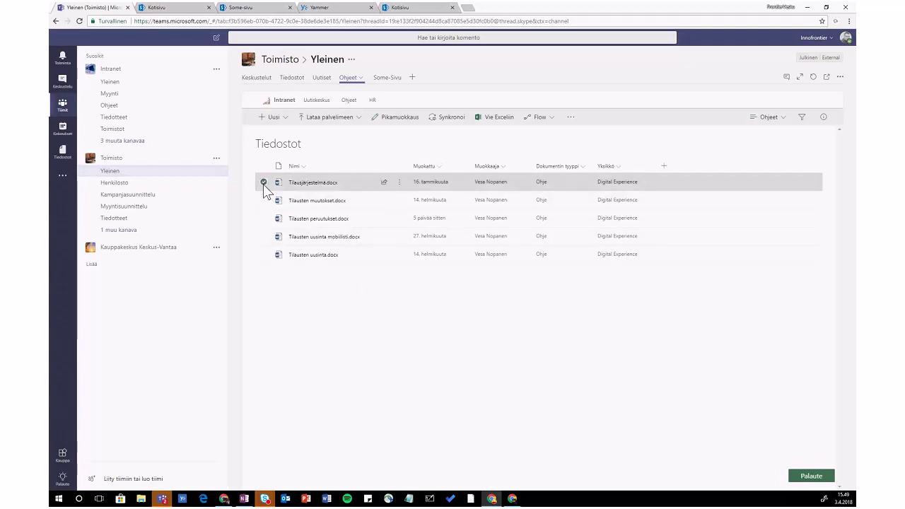
pyautogui.click(264, 200)
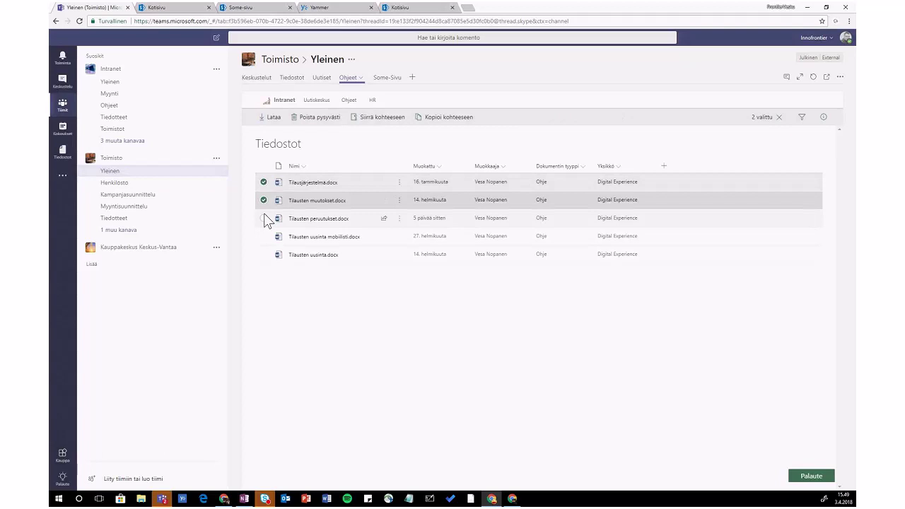
pyautogui.click(264, 218)
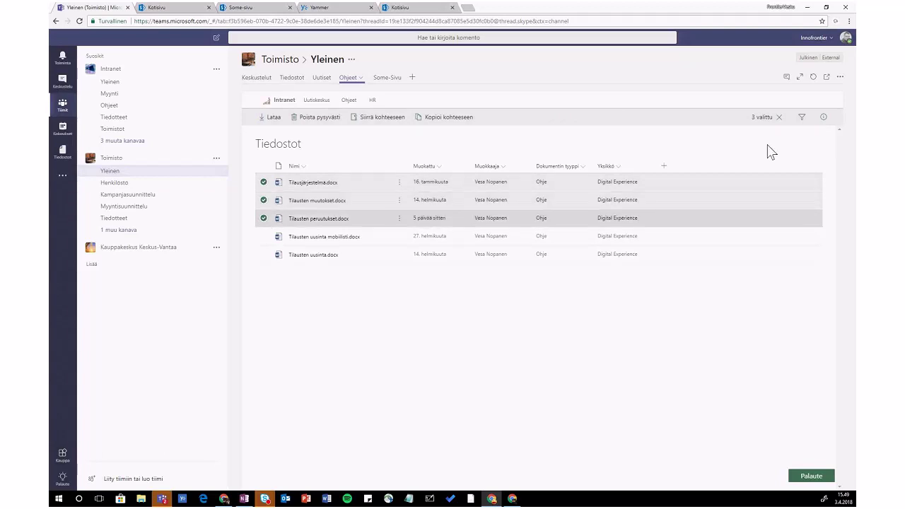
pyautogui.click(823, 117)
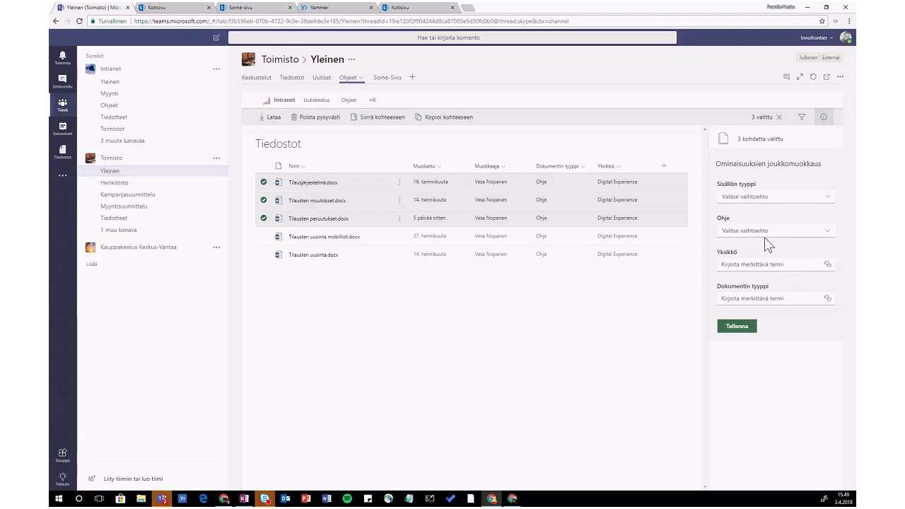
# - Try Ohje and then Muu dokumentti as the Dokumentin tyyppi of the selected files, clearing each entry
pyautogui.click(770, 301)
pyautogui.write('ohje')
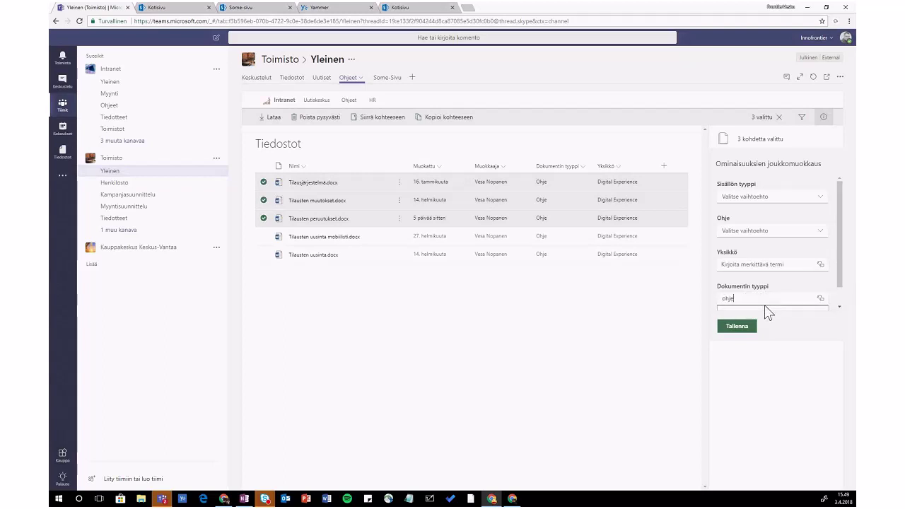
pyautogui.click(735, 304)
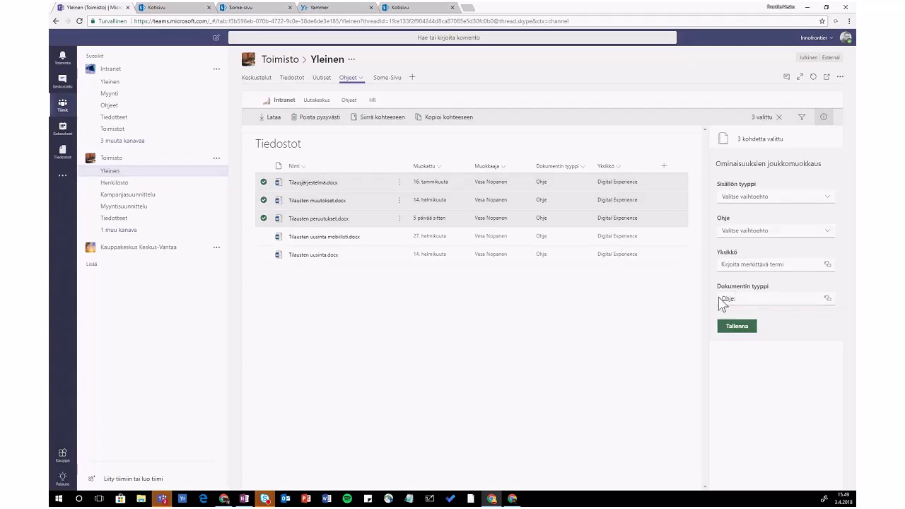
pyautogui.press('BackSpace')
pyautogui.press('BackSpace')
pyautogui.press('BackSpace')
pyautogui.press('BackSpace')
pyautogui.press('BackSpace')
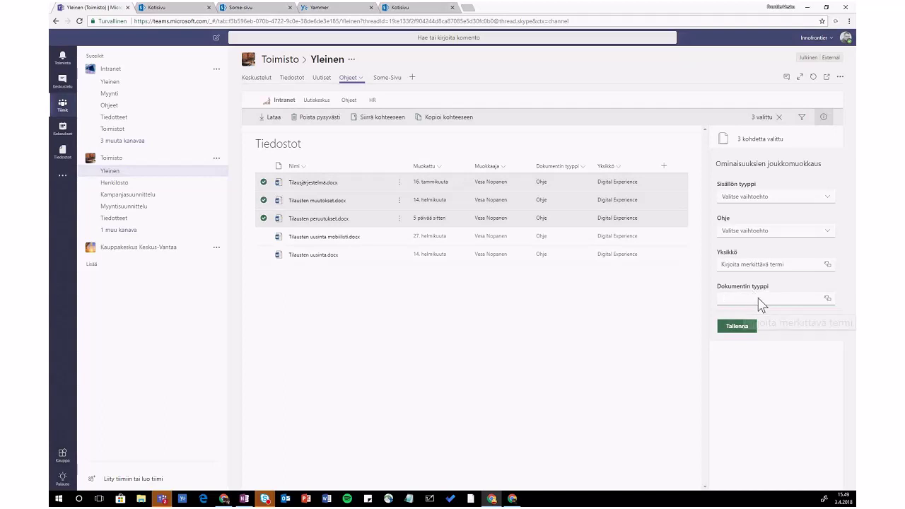
pyautogui.press('BackSpace')
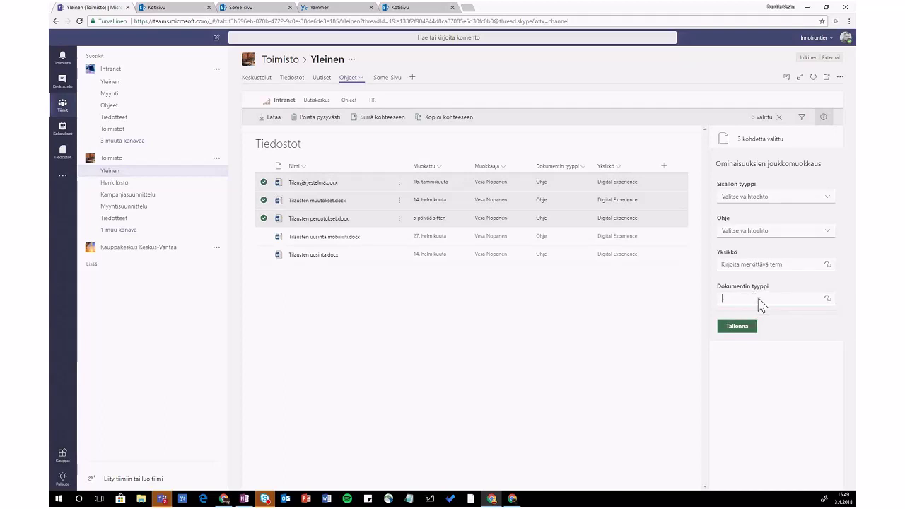
pyautogui.write('m')
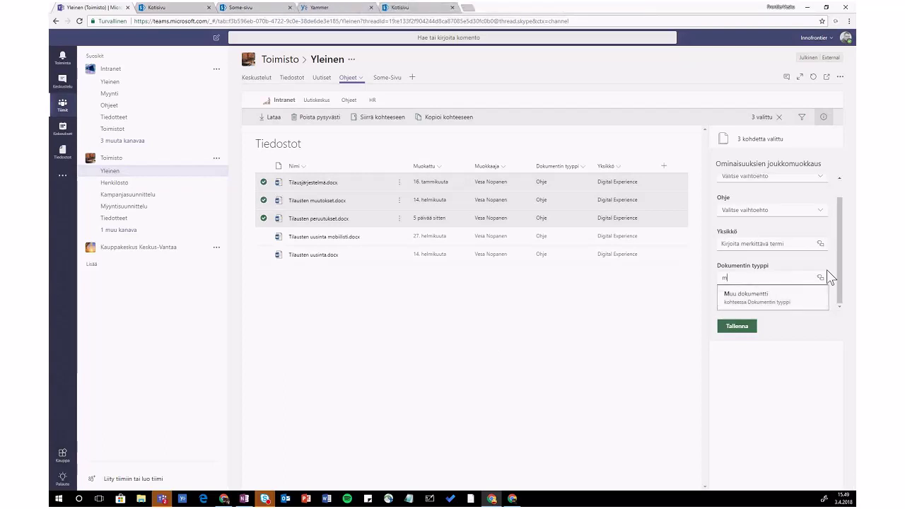
pyautogui.click(746, 294)
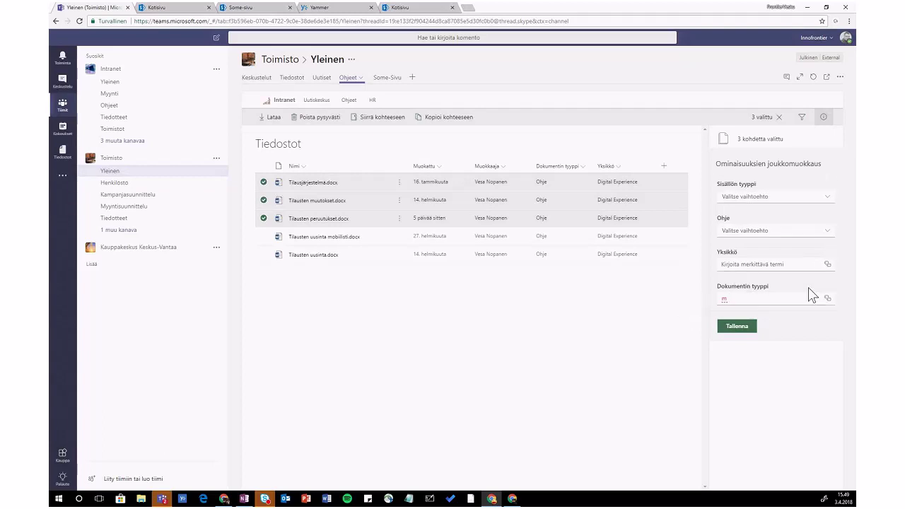
pyautogui.press('BackSpace')
# - Set Dokumentin tyyppi to Ohje for the three selected files, save, close the properties and clear the selection
pyautogui.write('ohje')
pyautogui.click(731, 297)
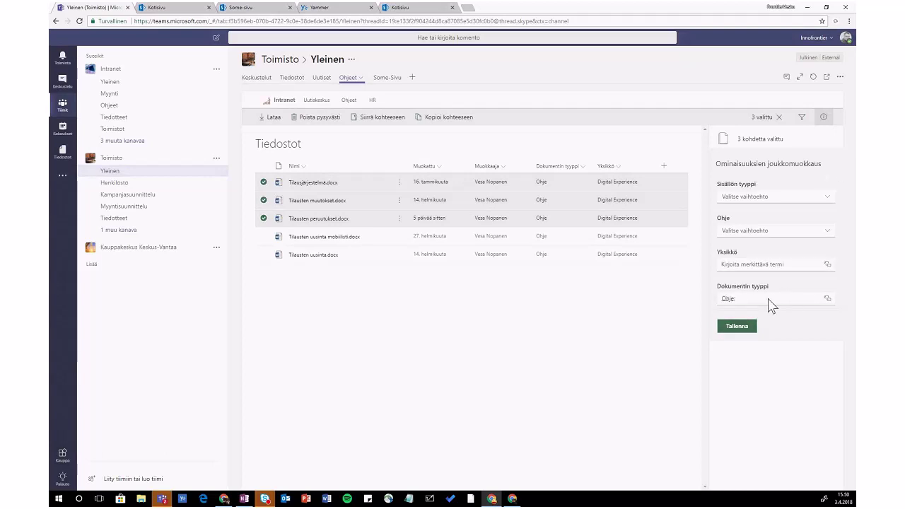
pyautogui.click(749, 328)
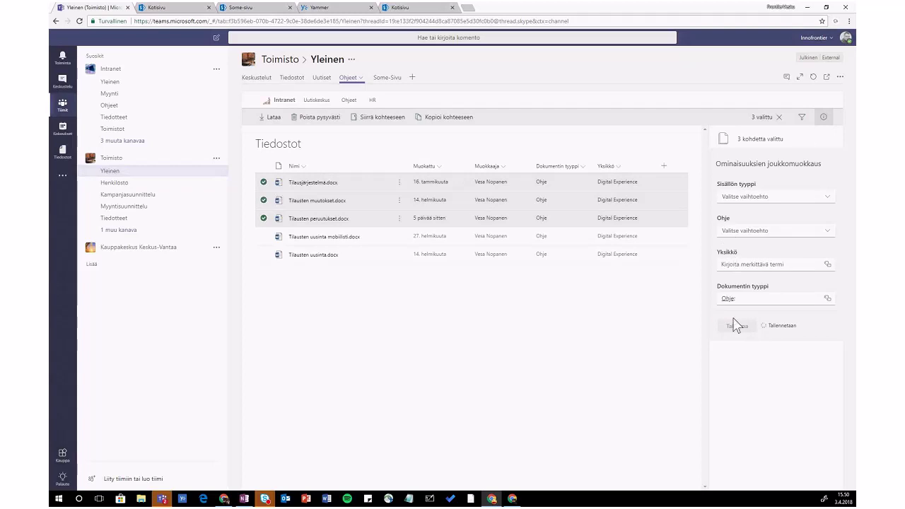
pyautogui.click(823, 118)
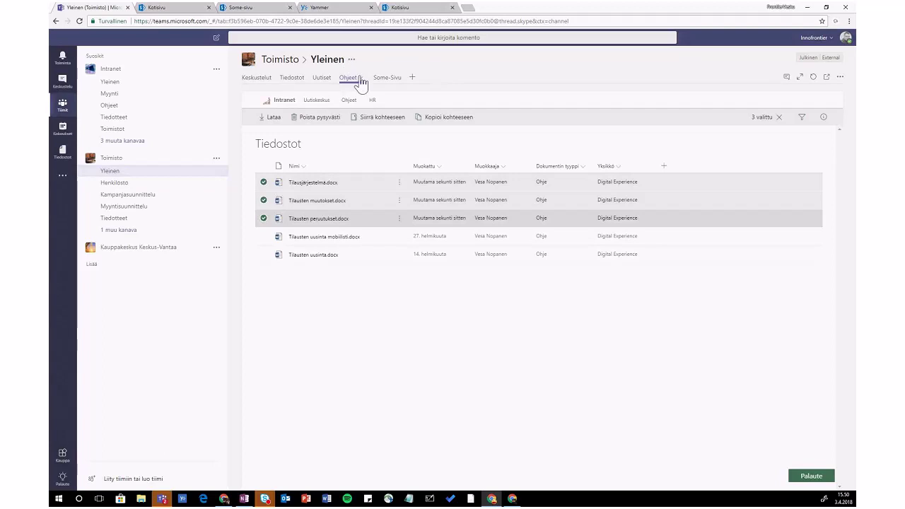
pyautogui.click(352, 271)
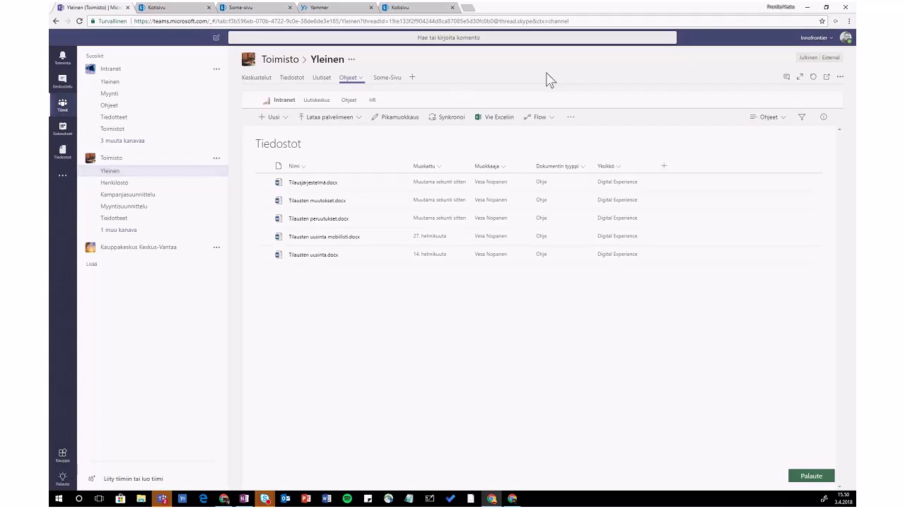
# - View the cloud storage providers available for the Yleinen channel's files, and open the Ohjeet folder inside Intranet_Tiedostot
pyautogui.click(292, 86)
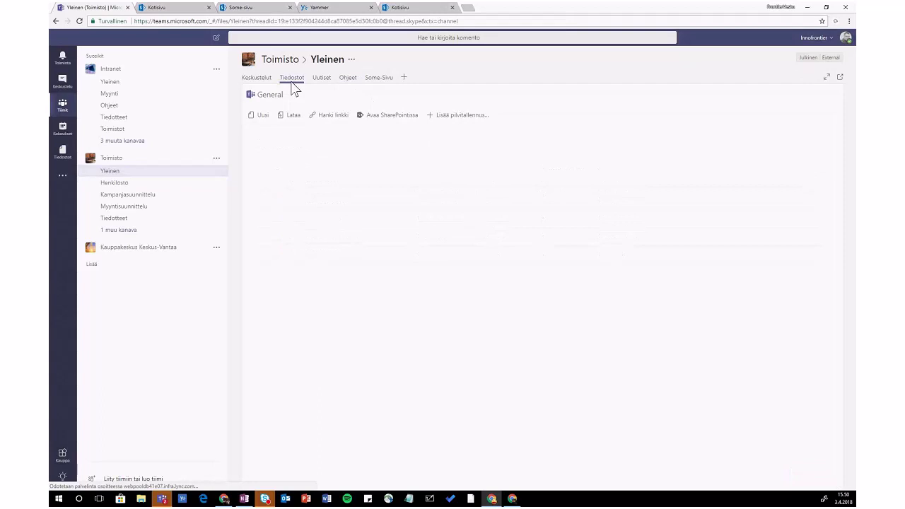
pyautogui.click(450, 116)
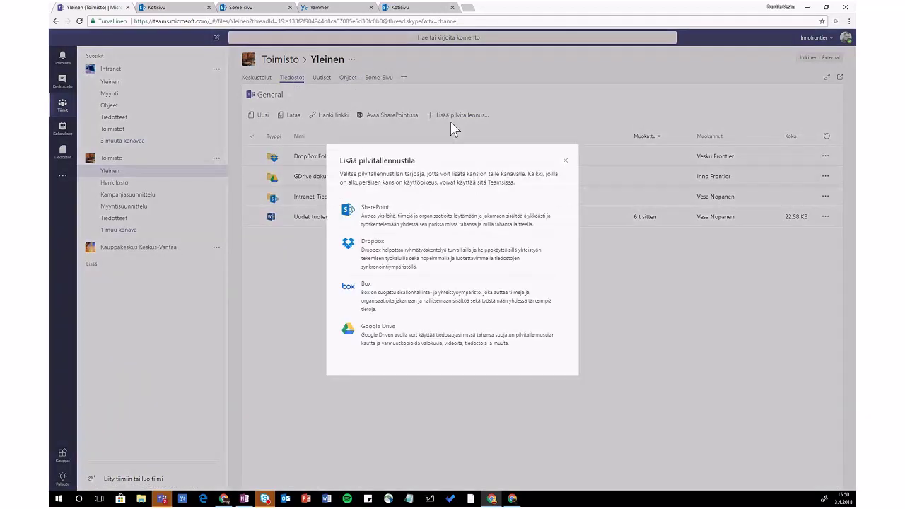
pyautogui.click(568, 162)
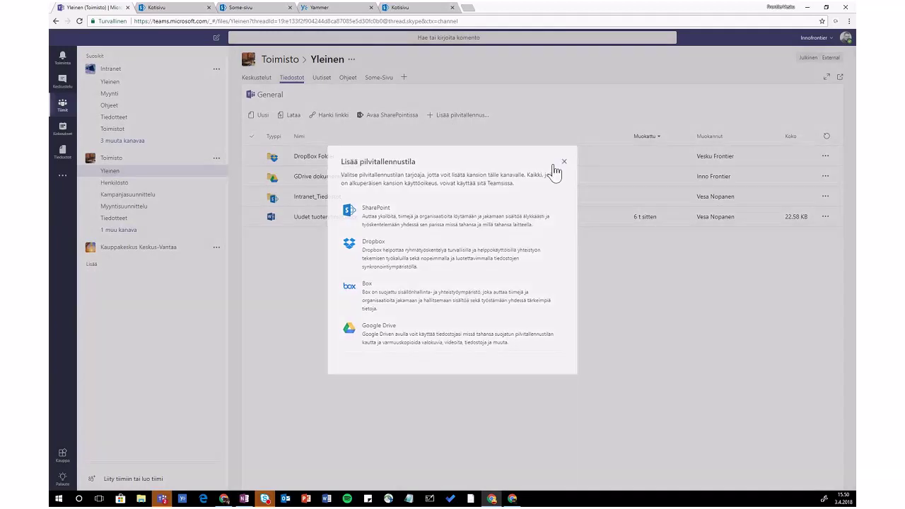
pyautogui.click(311, 196)
pyautogui.click(303, 258)
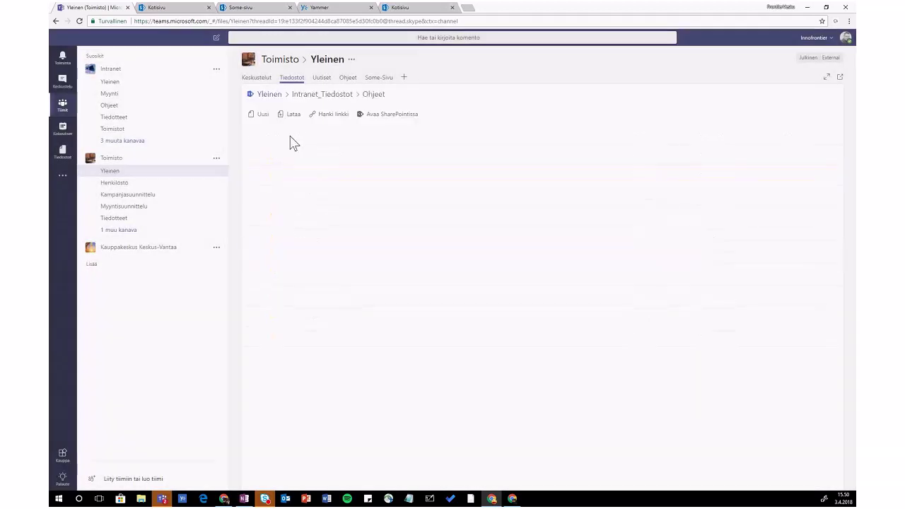
# - Compare the Toimisto team's Yleinen and Henkilöstö channels, viewing Henkilöstö's files and ending on Yleinen's conversations
pyautogui.click(260, 83)
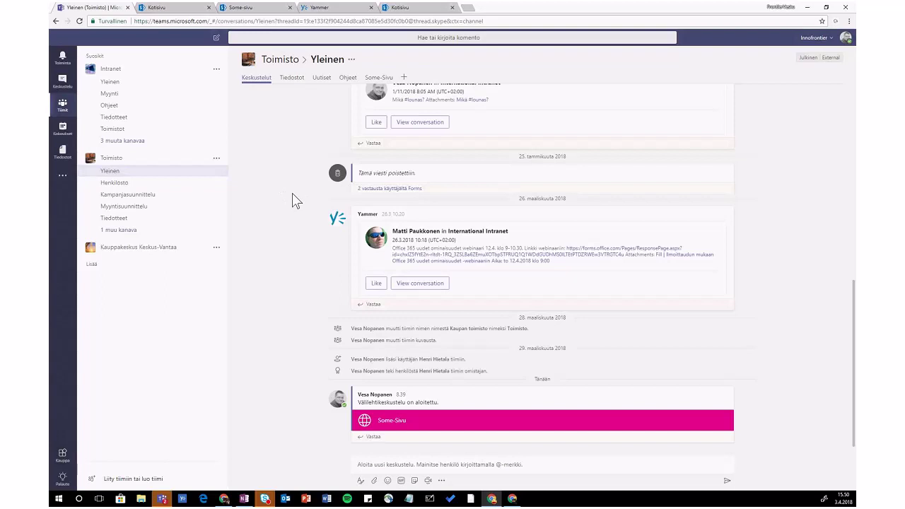
pyautogui.click(129, 174)
pyautogui.click(129, 181)
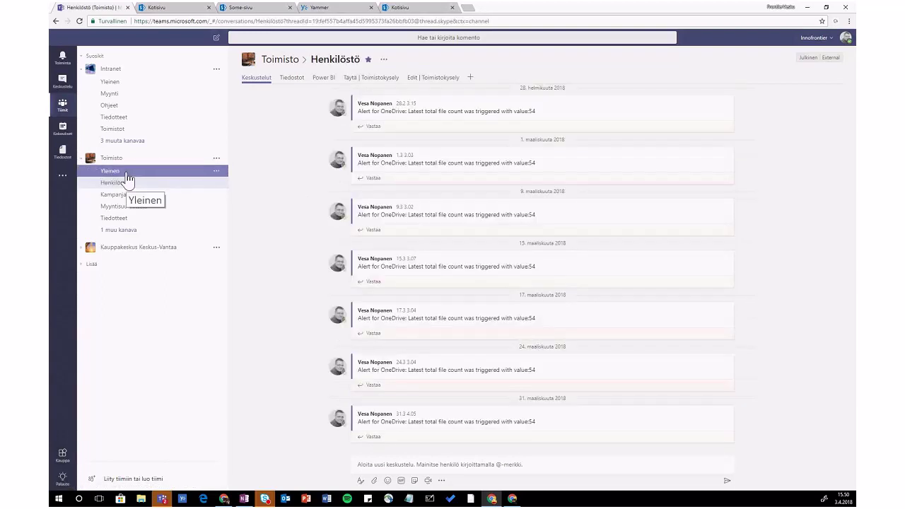
pyautogui.click(127, 174)
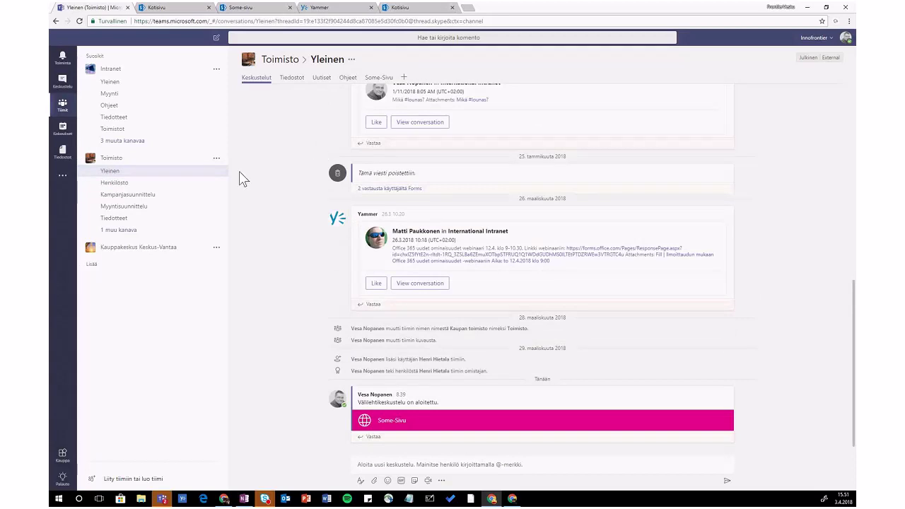
pyautogui.click(286, 78)
pyautogui.click(126, 184)
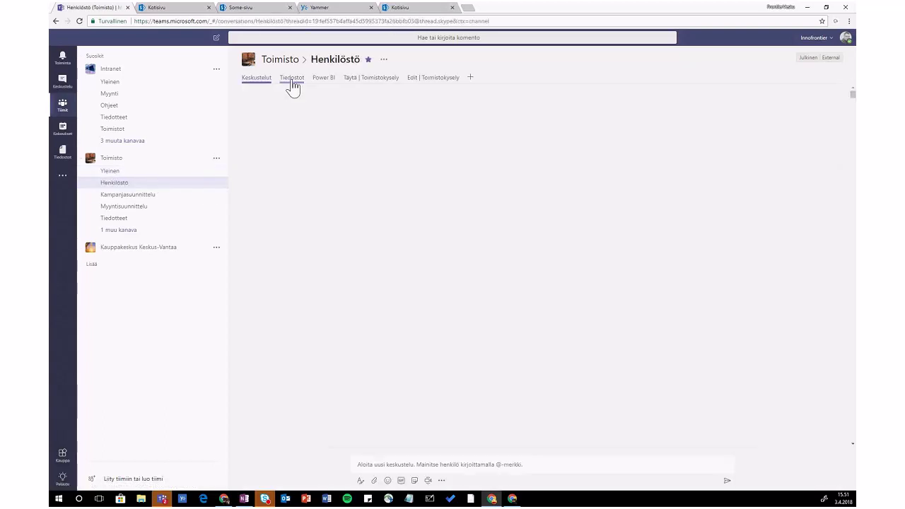
pyautogui.click(292, 83)
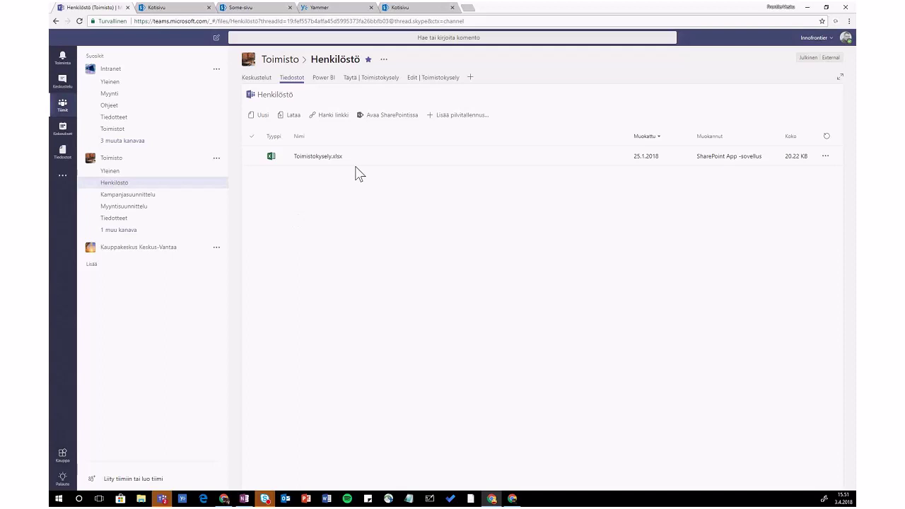
pyautogui.click(150, 176)
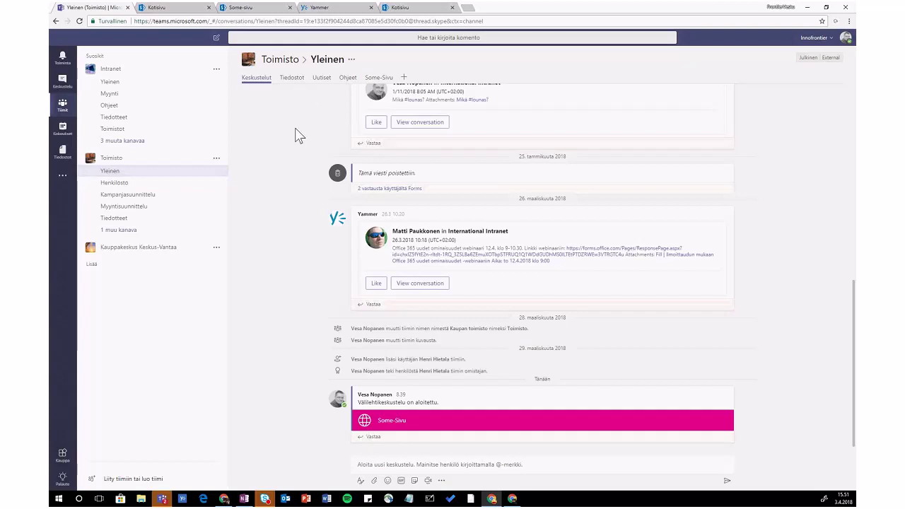
# - View the Uusimmat ohjeet page in the Intranet team's Ohjeet channel
pyautogui.click(109, 93)
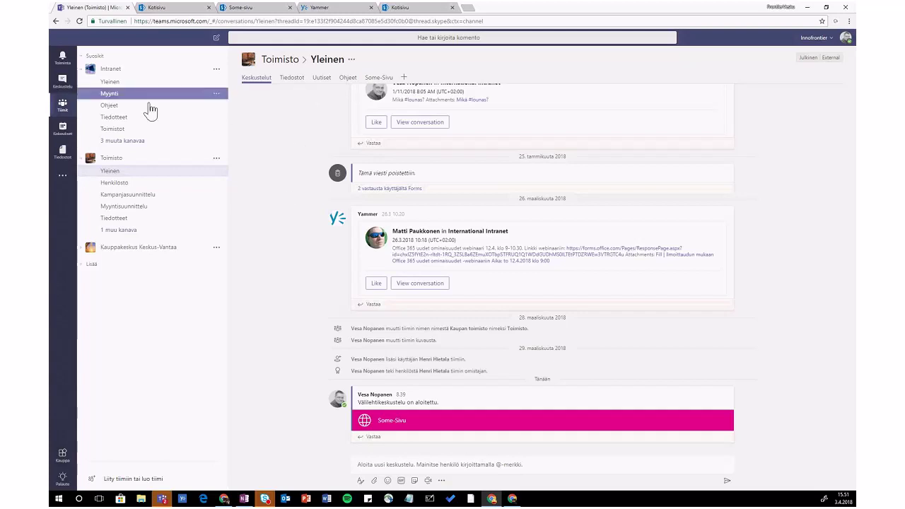
pyautogui.click(110, 106)
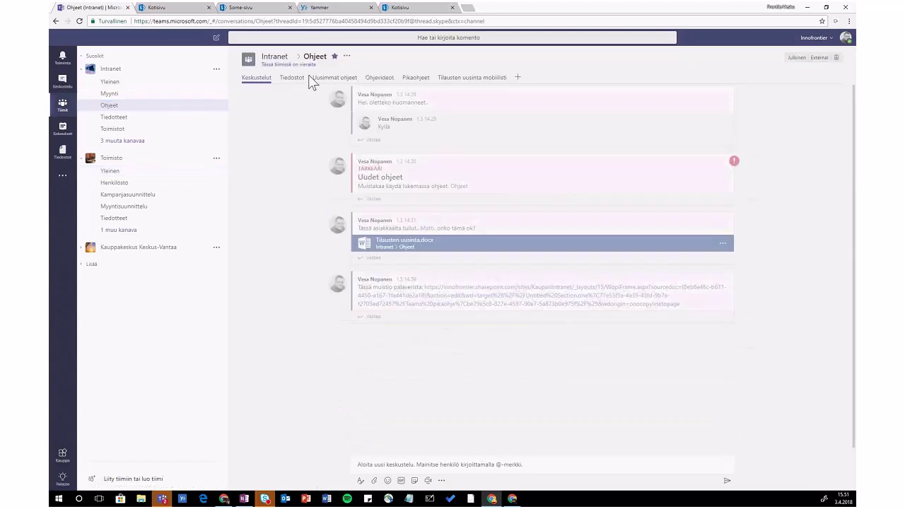
pyautogui.click(336, 78)
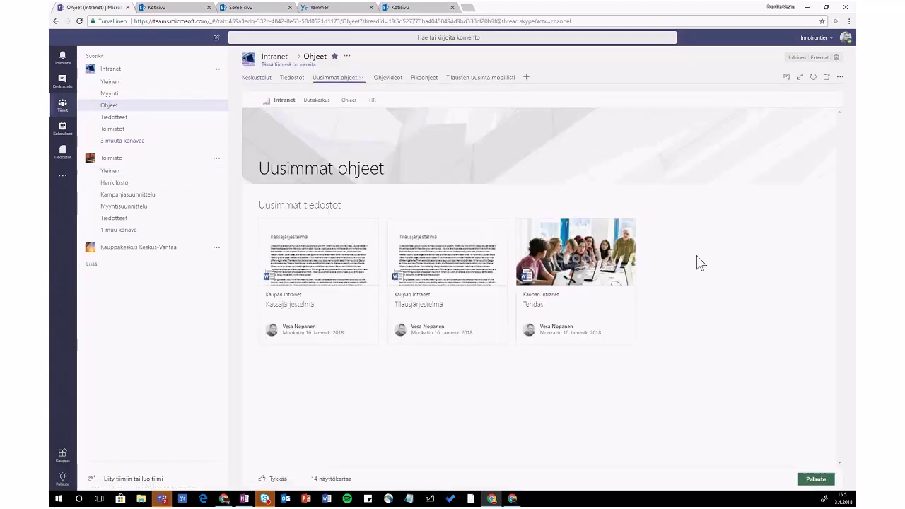
pyautogui.click(154, 184)
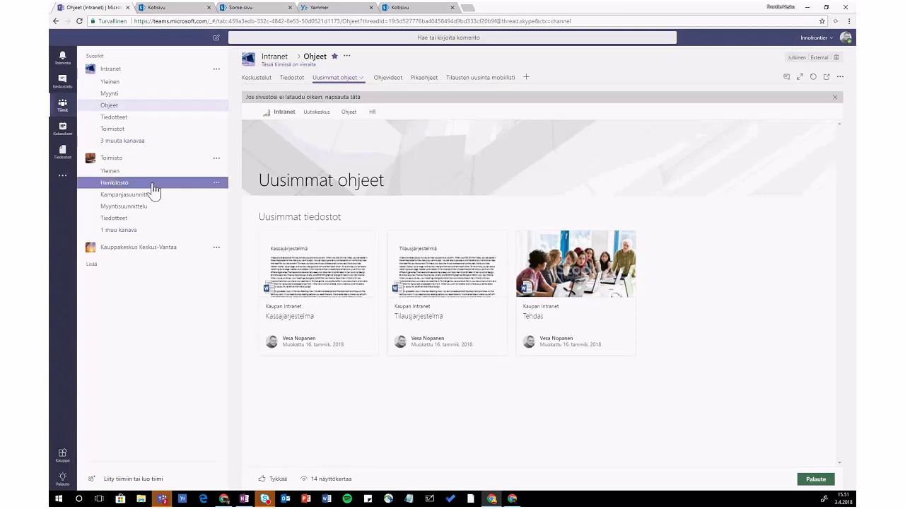
# - Open the Ohjeet document page of Toimisto's Yleinen channel as a separate SharePoint page in the browser
pyautogui.click(119, 173)
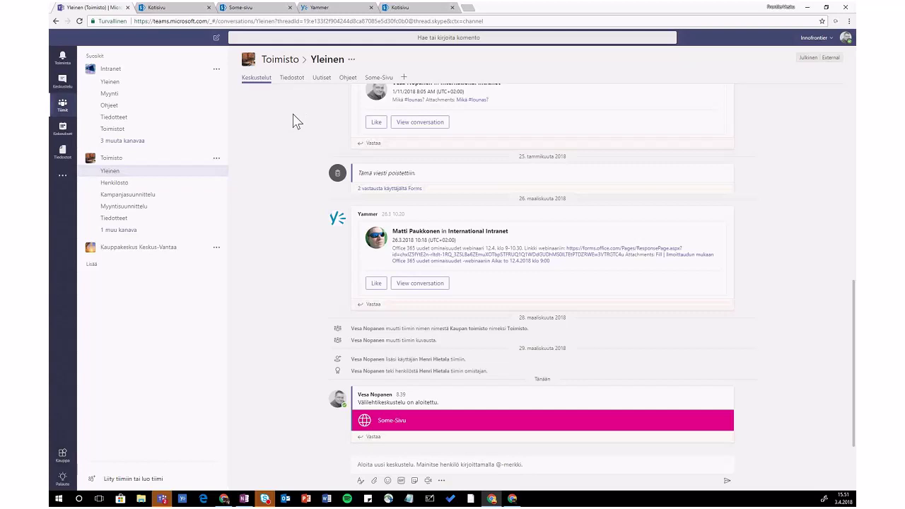
pyautogui.click(347, 79)
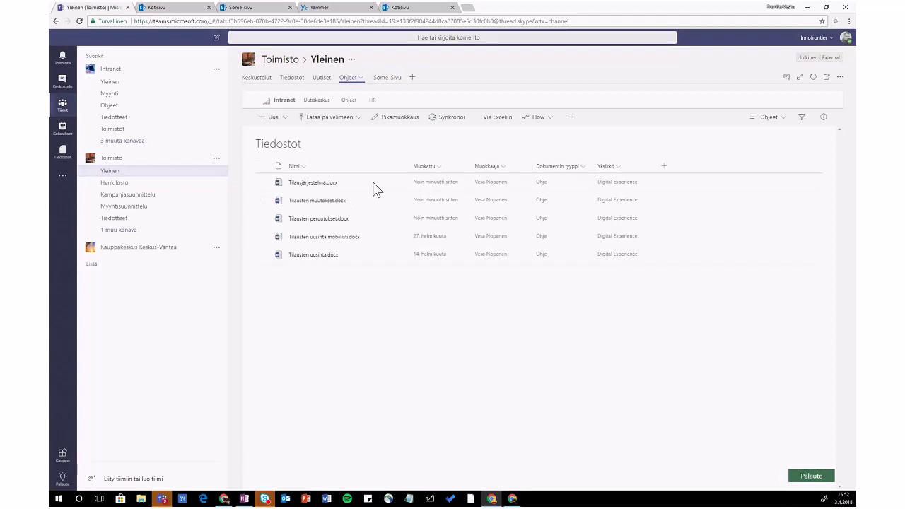
pyautogui.click(828, 77)
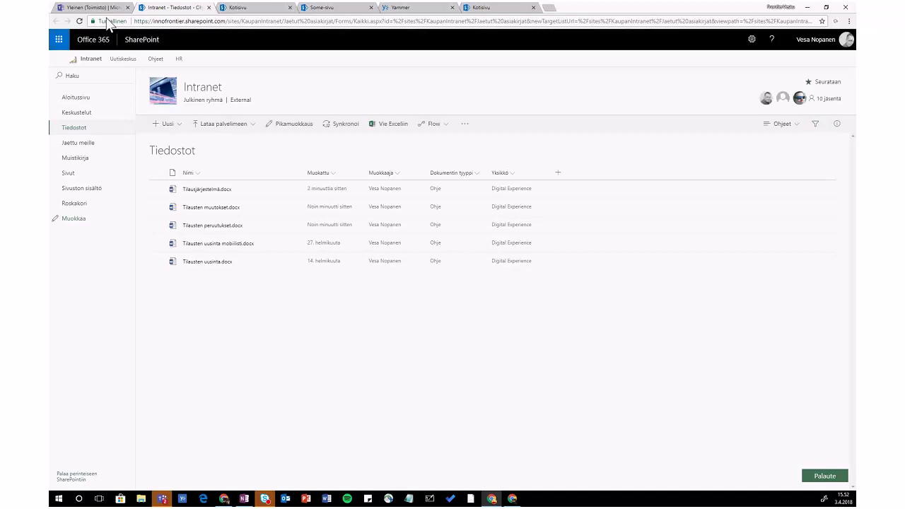
# - Close the separate SharePoint page and look through the Some-Sivu page of Toimisto's Yleinen channel, ending on the channel's conversations
pyautogui.hotkey('ctrl', 'w')
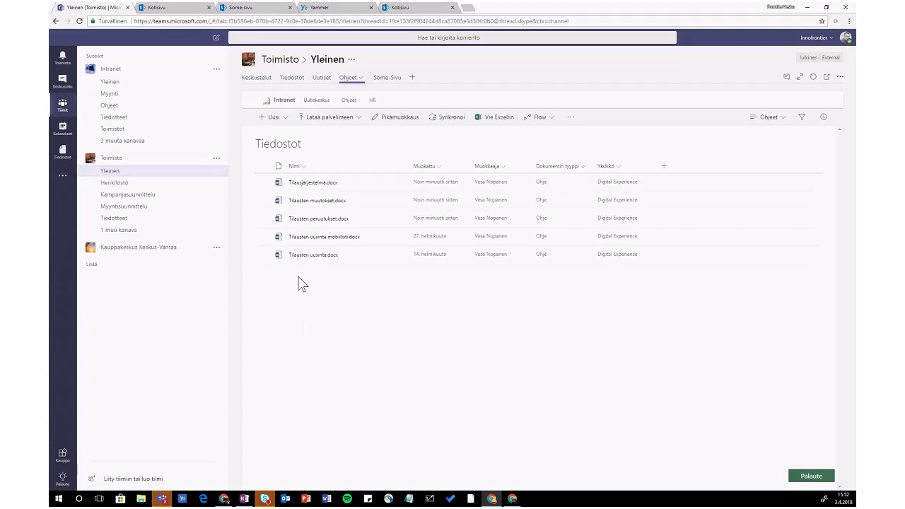
pyautogui.click(255, 78)
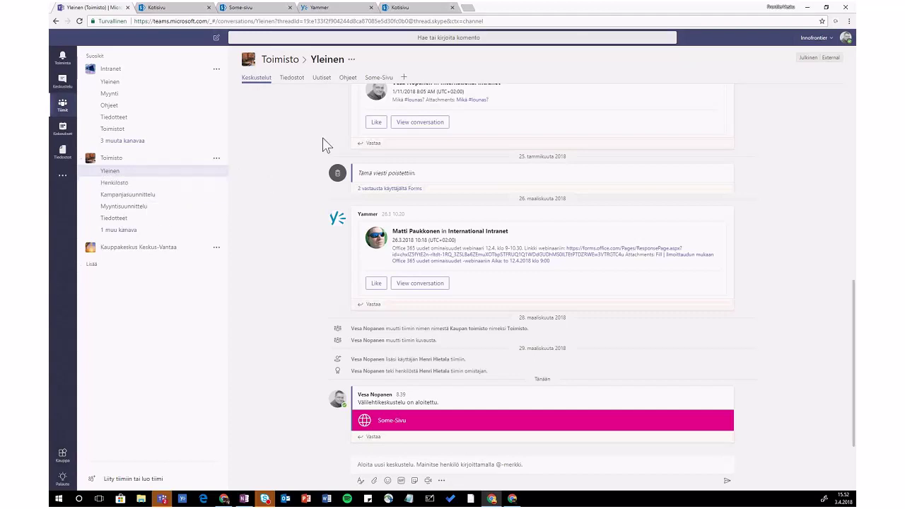
pyautogui.click(378, 77)
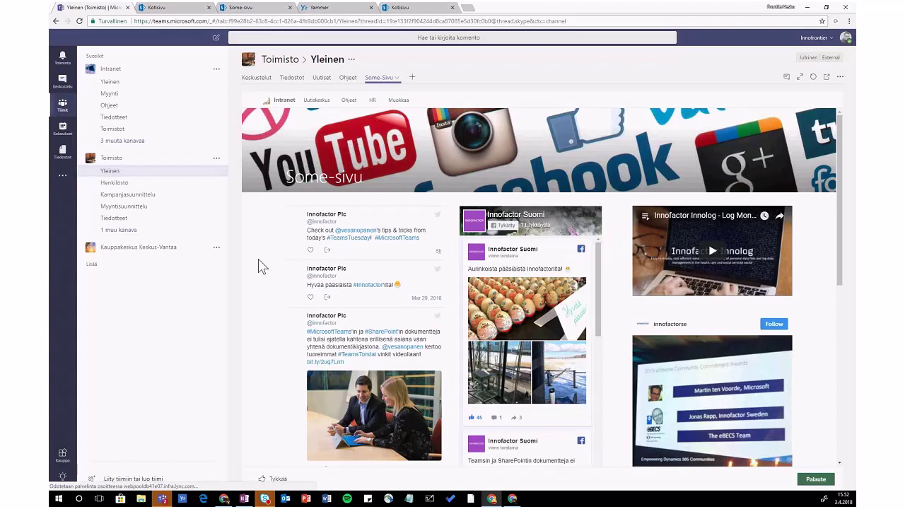
pyautogui.scroll(-1, 259, 267)
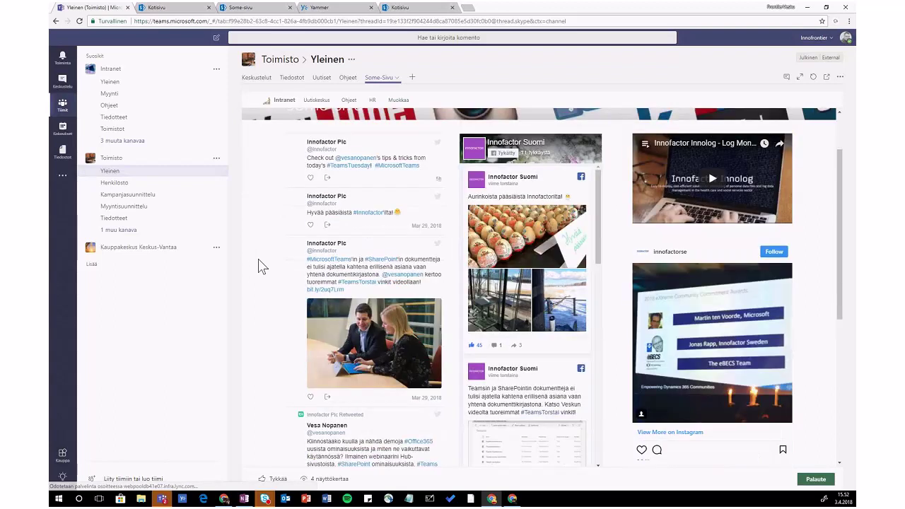
pyautogui.scroll(-1, 259, 267)
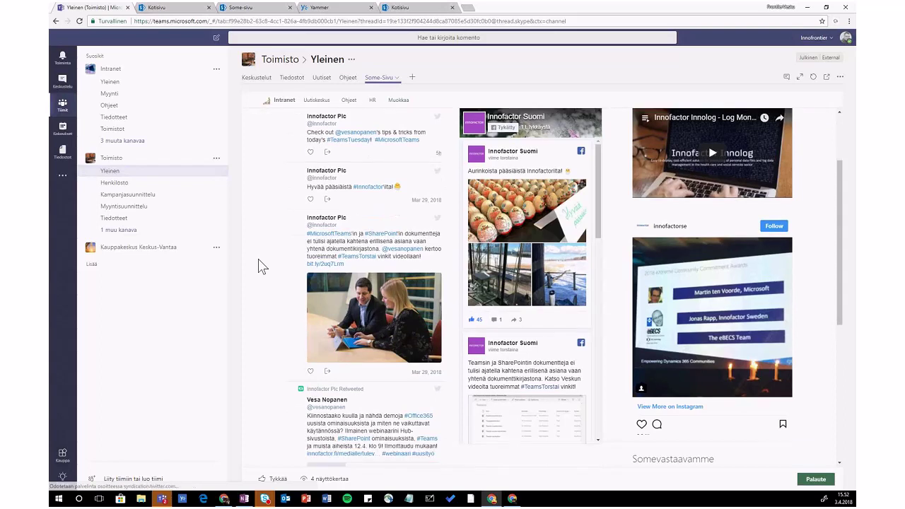
pyautogui.scroll(1, 255, 247)
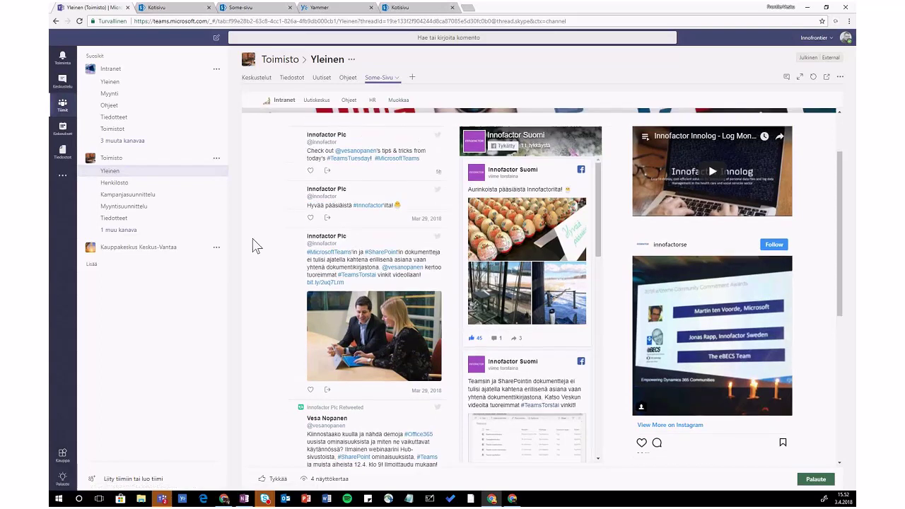
pyautogui.scroll(3, 256, 245)
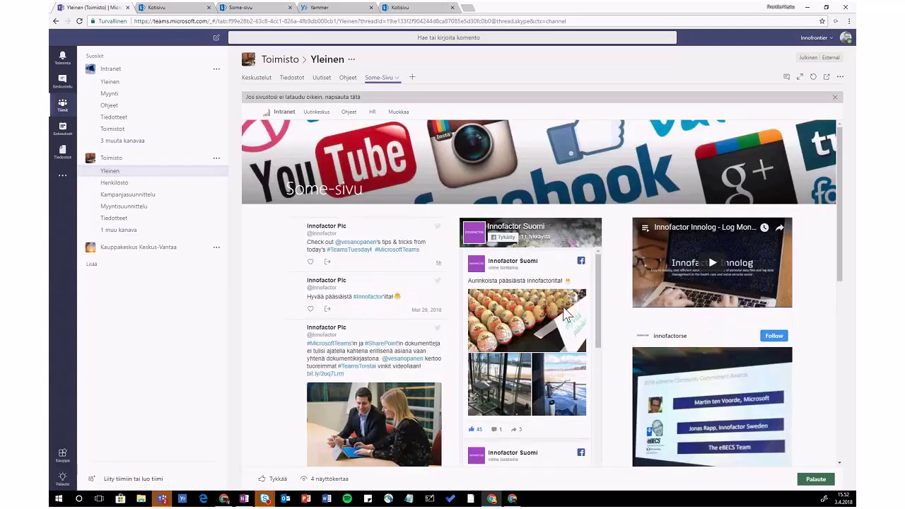
pyautogui.click(261, 78)
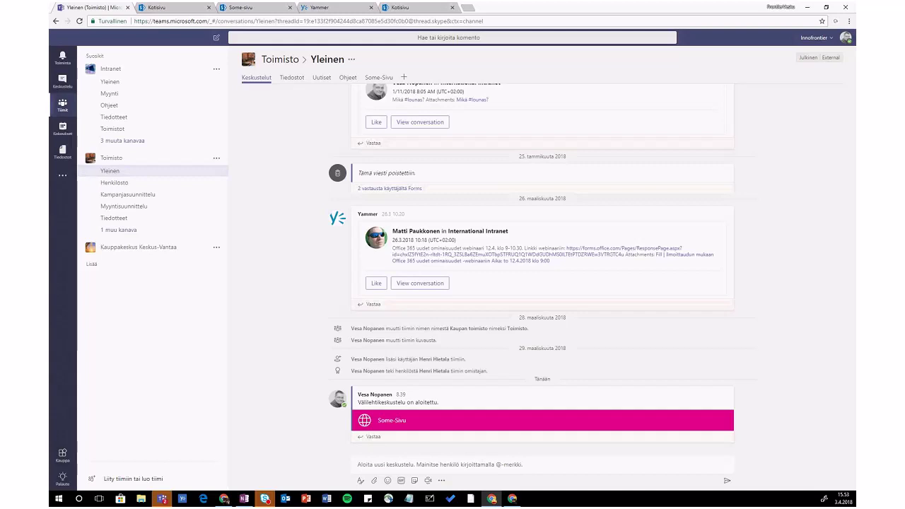
# - From the Intranet team's Yleinen channel, rerun the recent search "ohjeet" and view the matching messages
pyautogui.click(243, 37)
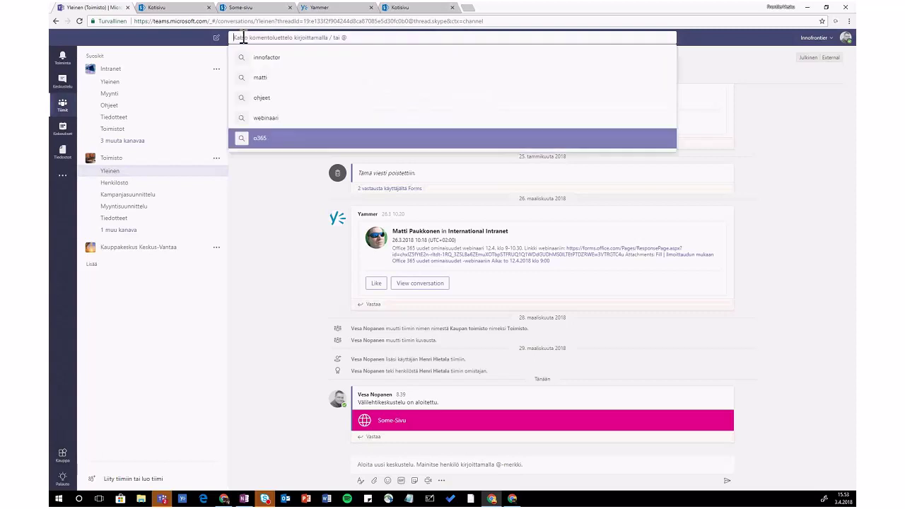
pyautogui.click(214, 47)
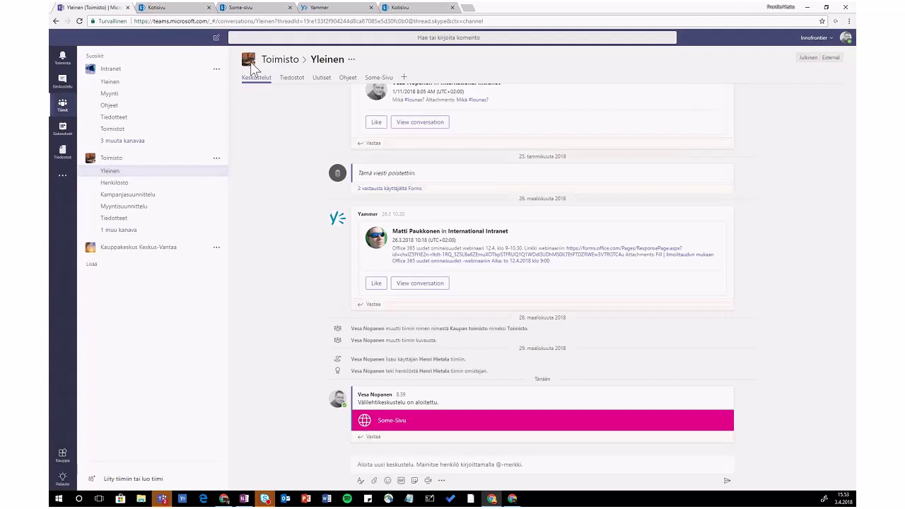
pyautogui.click(157, 82)
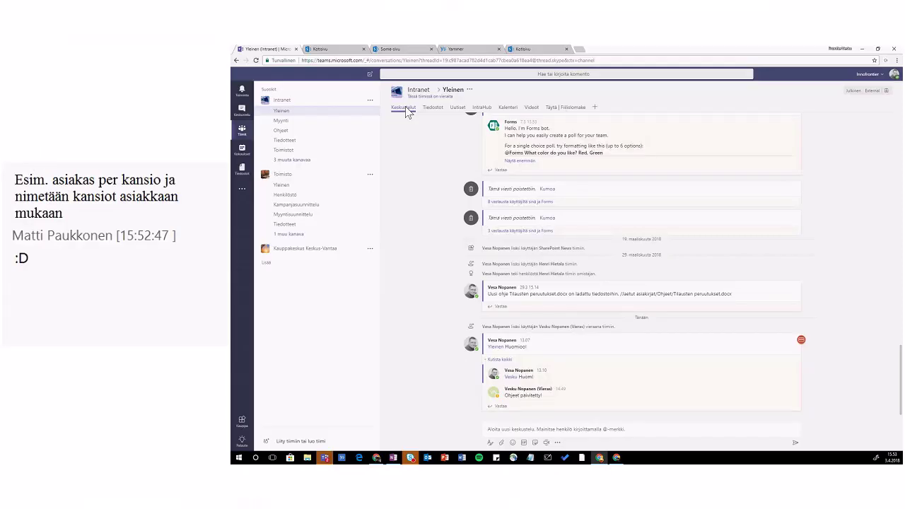
pyautogui.click(403, 73)
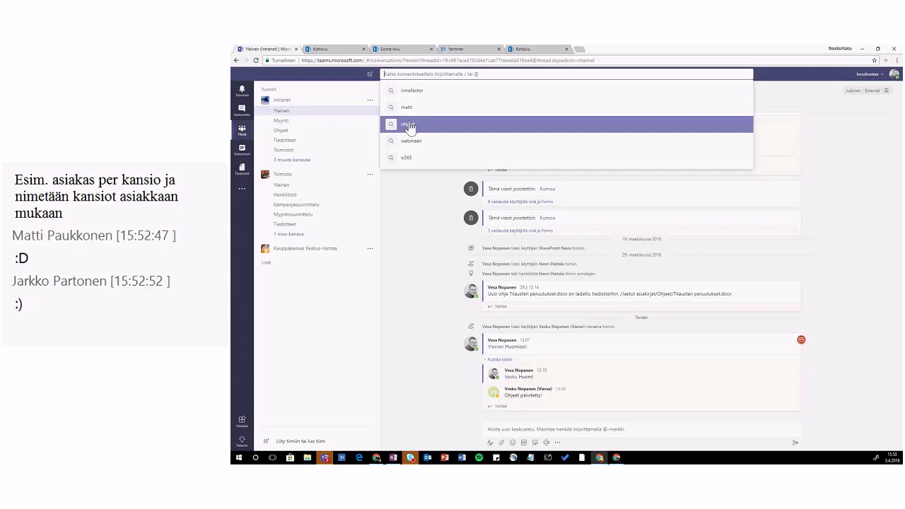
pyautogui.click(409, 125)
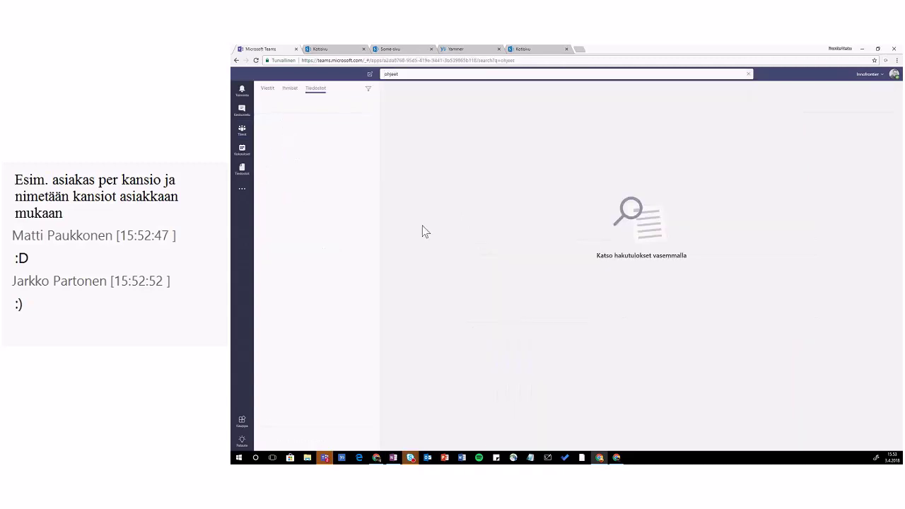
pyautogui.click(267, 89)
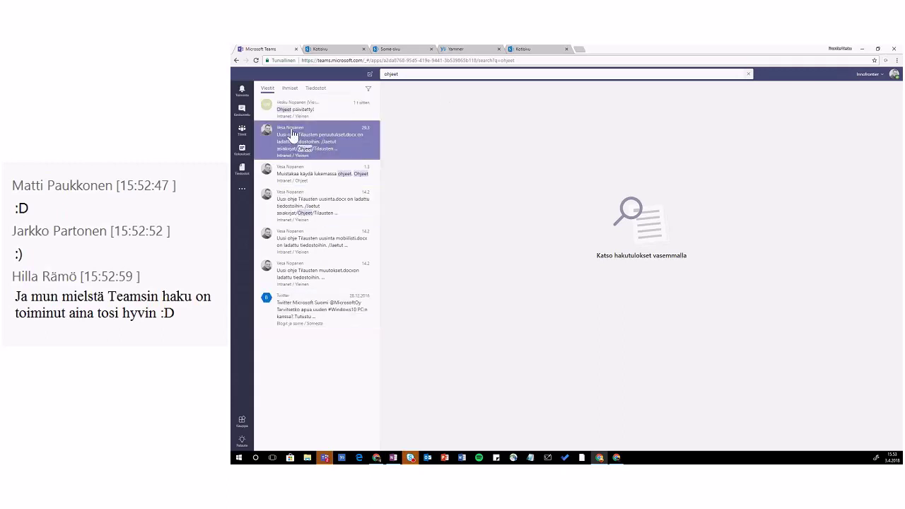
# - Try the message searches "ohje", "ohje%" and "ohje*", and restore the search term to "ohjeet"
pyautogui.click(402, 74)
pyautogui.press('BackSpace')
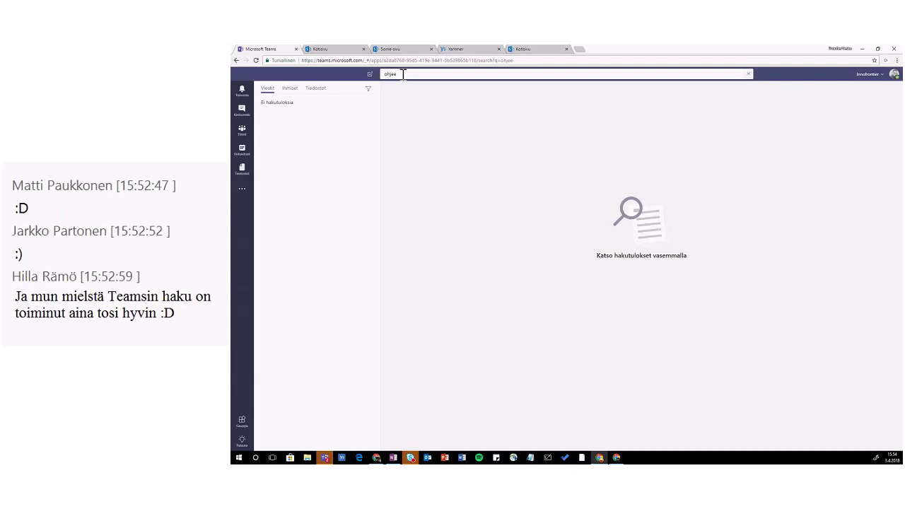
pyautogui.write('%')
pyautogui.press('BackSpace')
pyautogui.write('*')
pyautogui.press('BackSpace')
pyautogui.write('t')
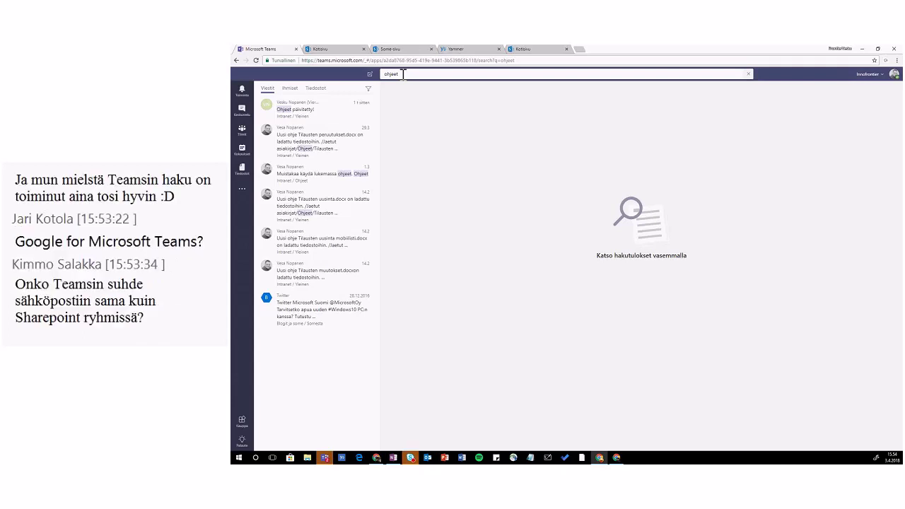
# - Add "tiedote ohje" to the end of the first reply under "Toinen tärkeä tiedote!" in the Intranet team's Tiedotteet channel
pyautogui.click(244, 134)
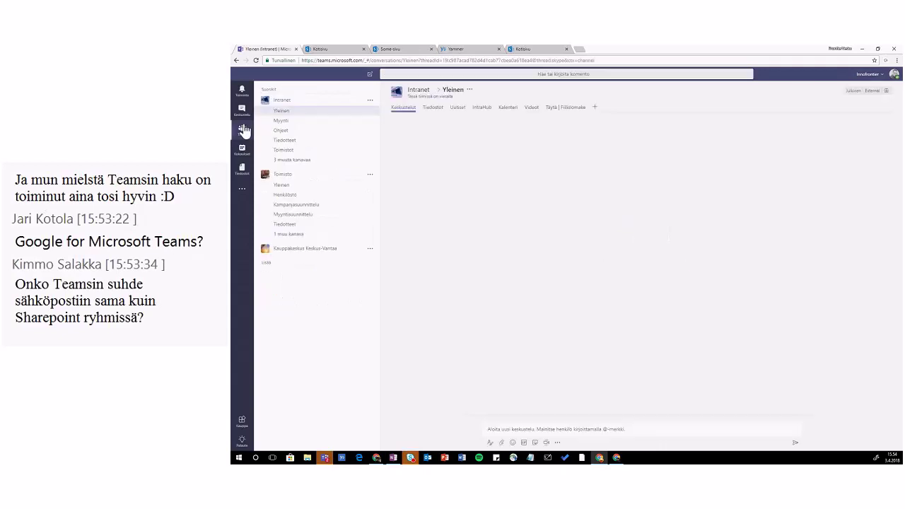
pyautogui.click(288, 140)
pyautogui.click(787, 245)
pyautogui.click(763, 271)
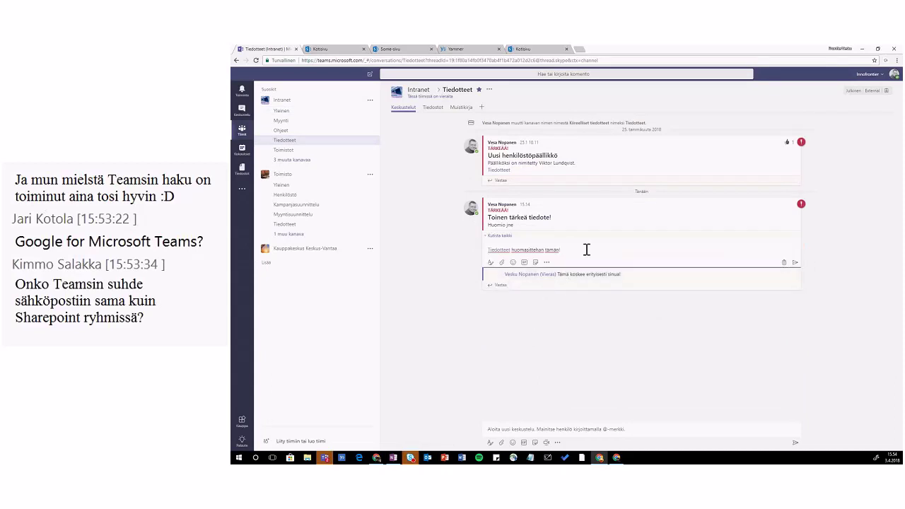
pyautogui.write('!')
pyautogui.press('Return')
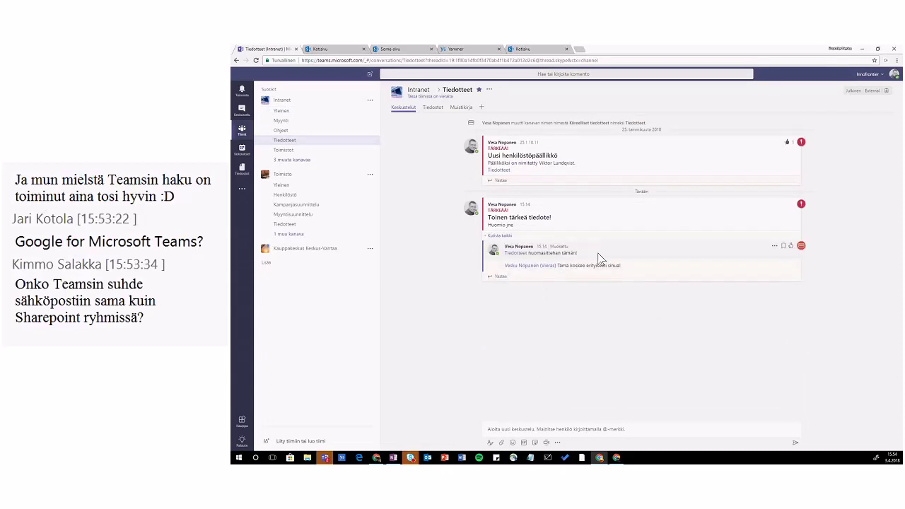
pyautogui.click(774, 246)
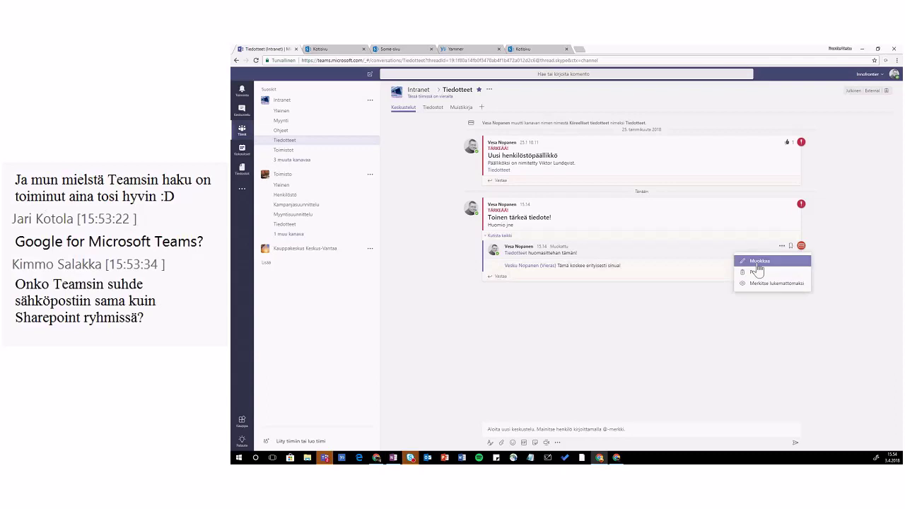
pyautogui.click(760, 272)
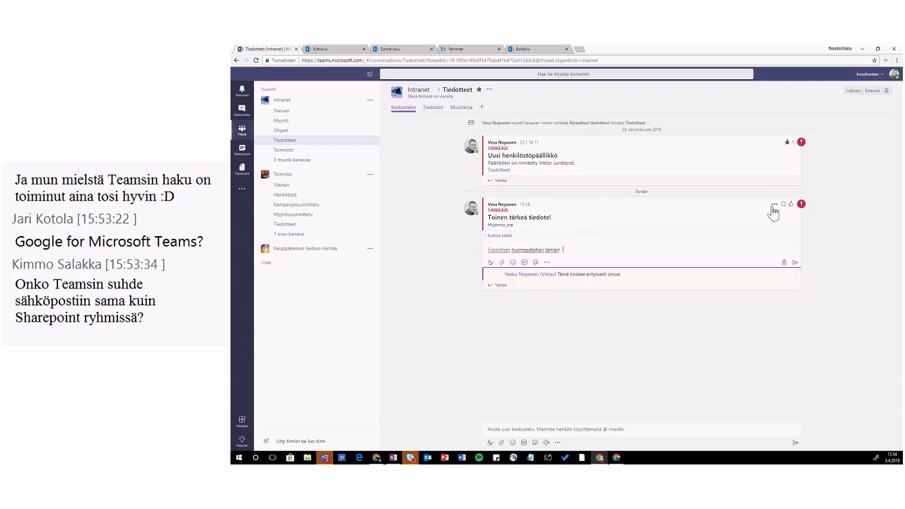
pyautogui.write('tiedote ohje')
pyautogui.click(795, 262)
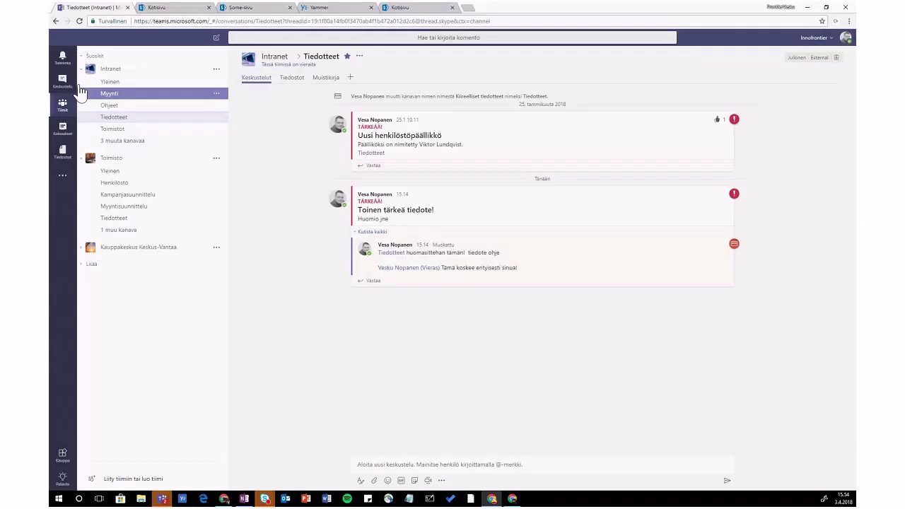
# - Search for "ohje", open the matching message from the Tiedotteet channel, and view the file results
pyautogui.click(271, 37)
pyautogui.write('ohje')
pyautogui.press('Return')
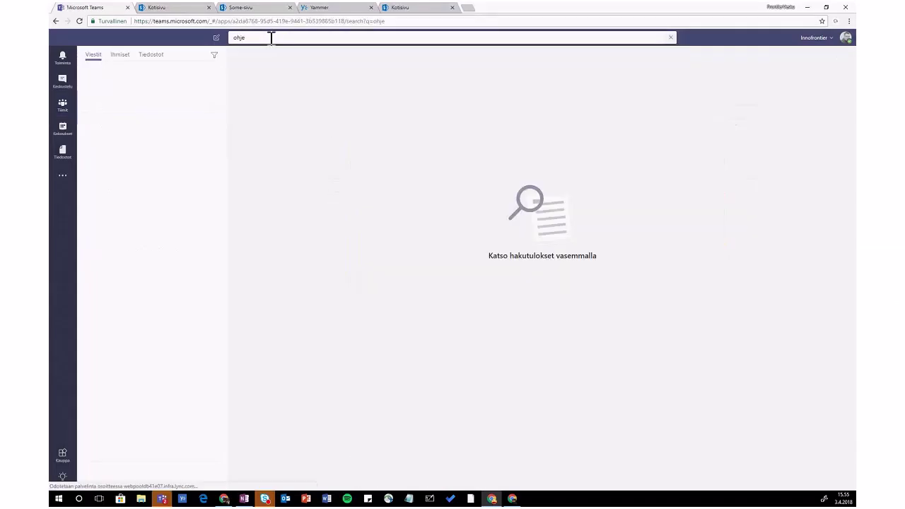
pyautogui.click(155, 95)
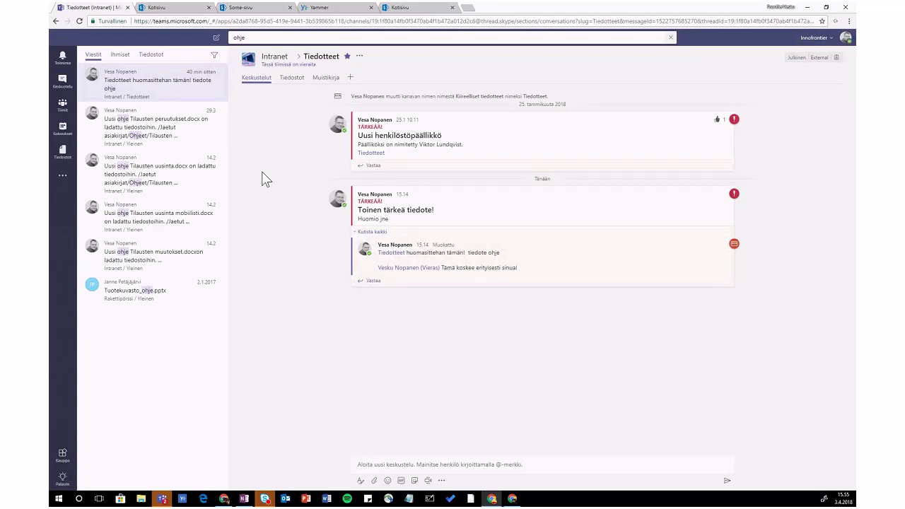
pyautogui.click(217, 161)
pyautogui.click(159, 63)
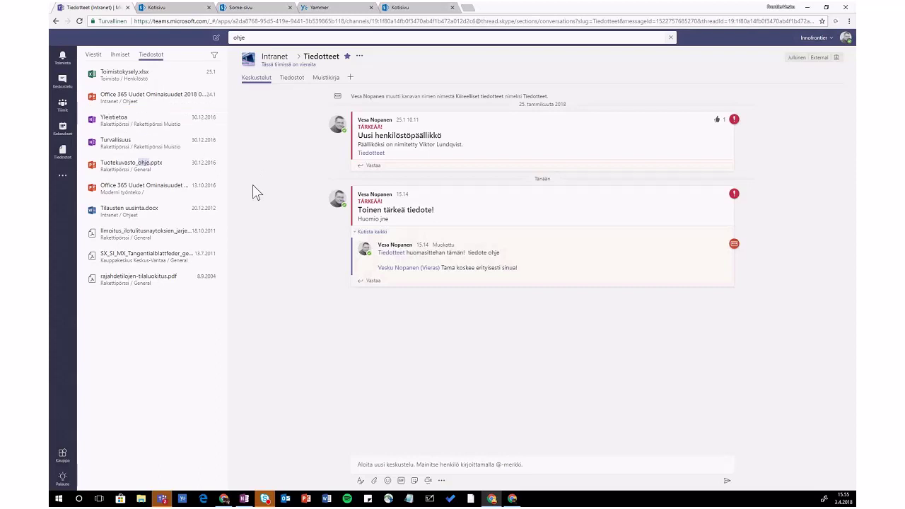
# - Extend the file search term to "ohjeet" and run the search
pyautogui.click(247, 37)
pyautogui.write('et')
pyautogui.press('Return')
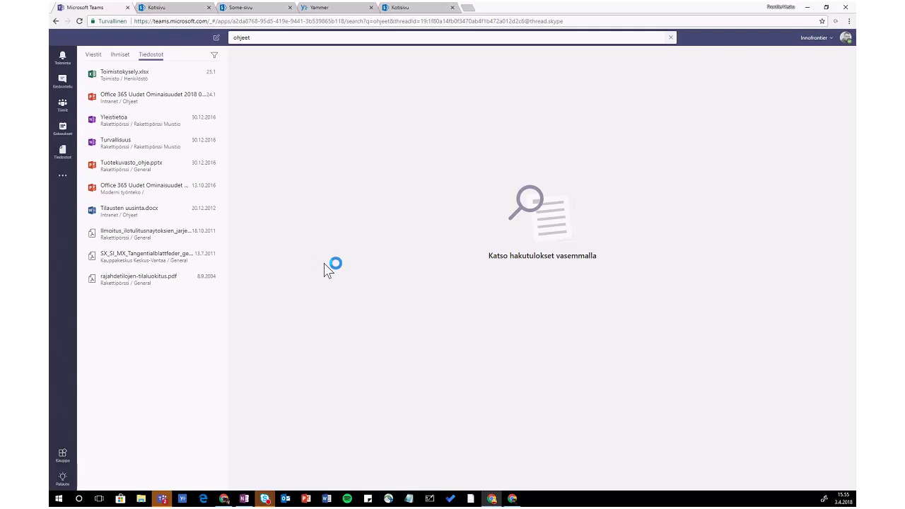
pyautogui.click(181, 234)
pyautogui.click(175, 279)
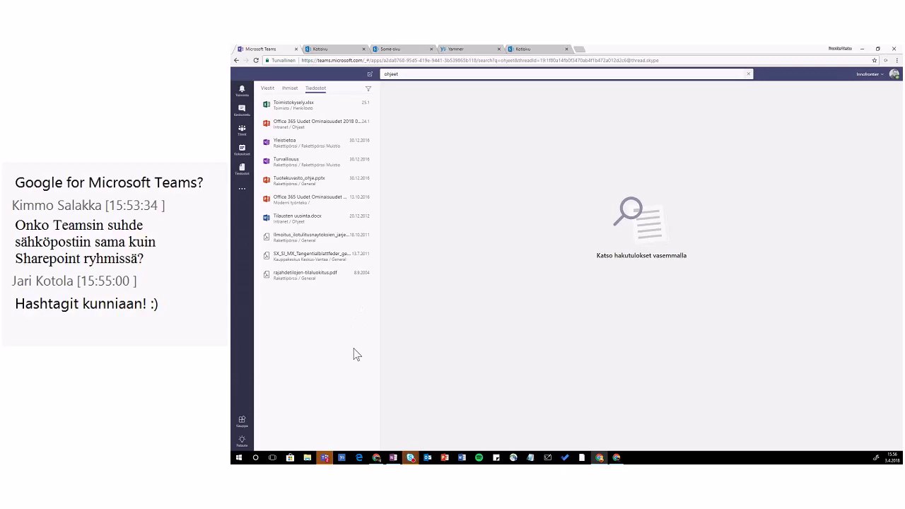
pyautogui.click(309, 124)
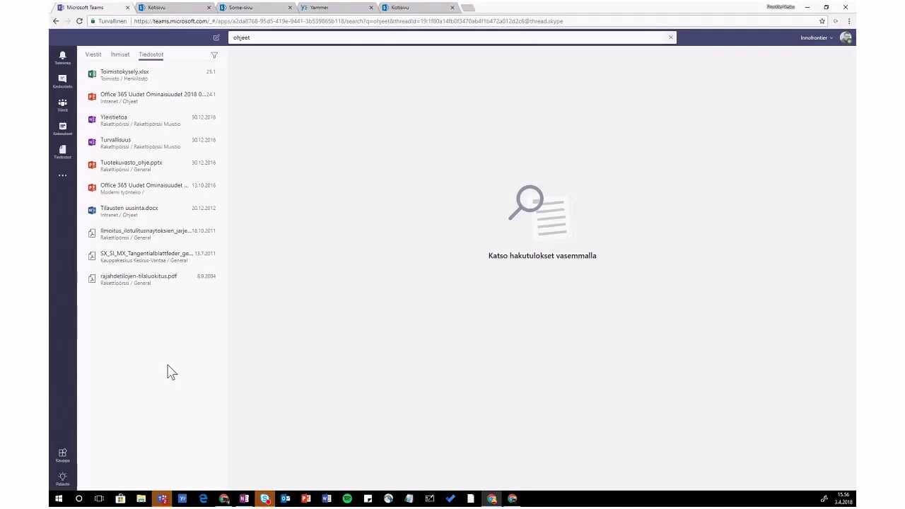
pyautogui.click(258, 37)
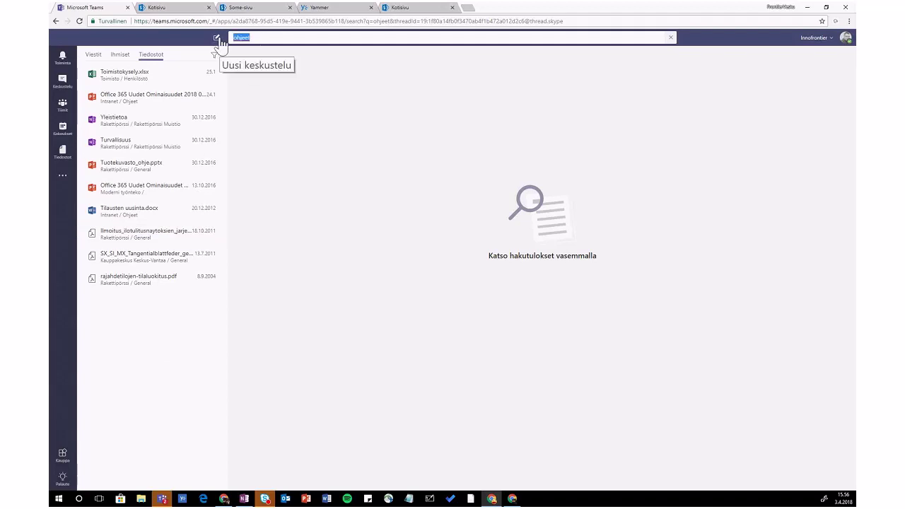
pyautogui.click(188, 338)
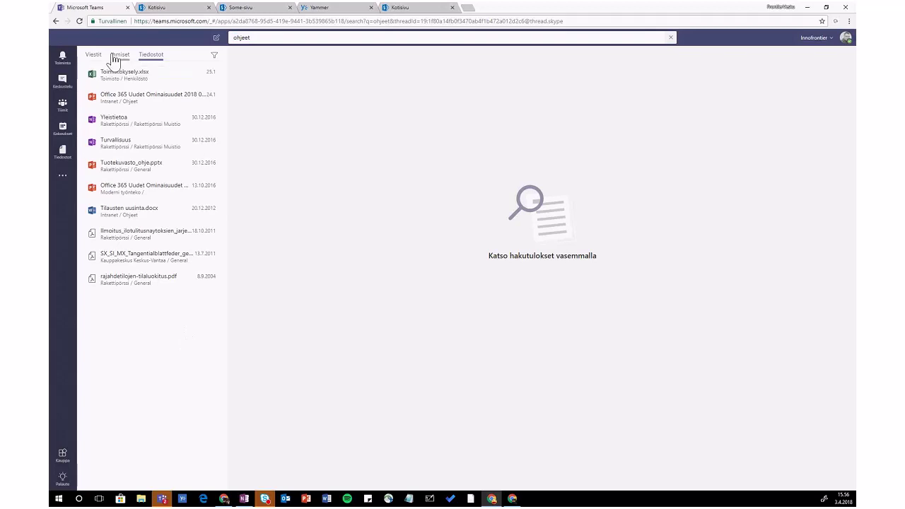
# - Filter the "ohjeet" file results to the PowerPoint file type
pyautogui.click(215, 56)
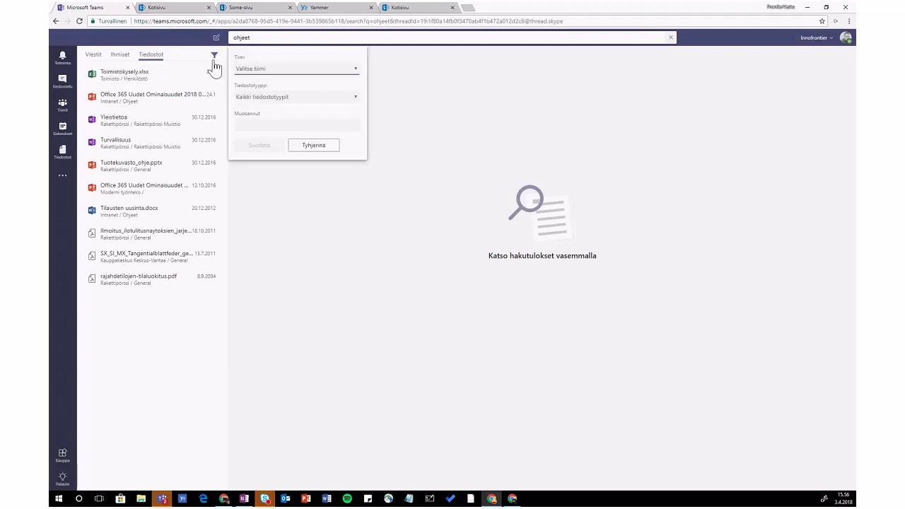
pyautogui.click(273, 98)
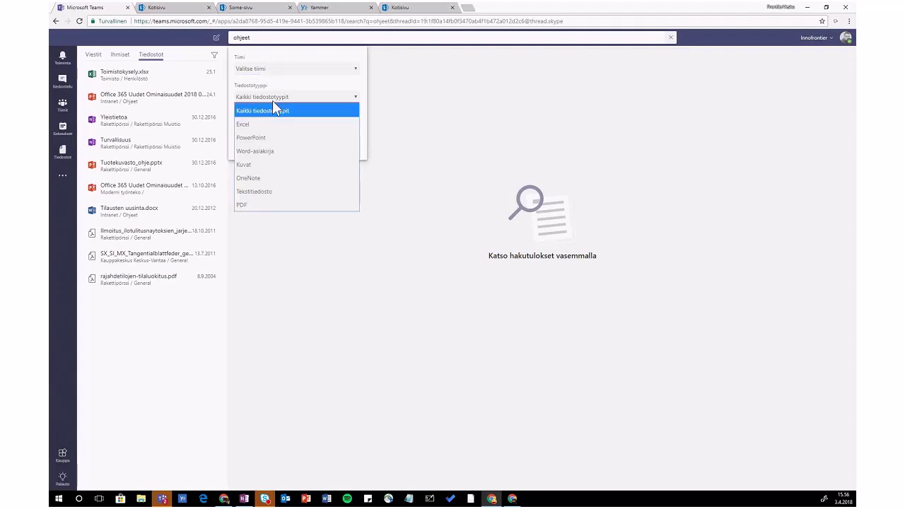
pyautogui.click(268, 141)
pyautogui.click(258, 152)
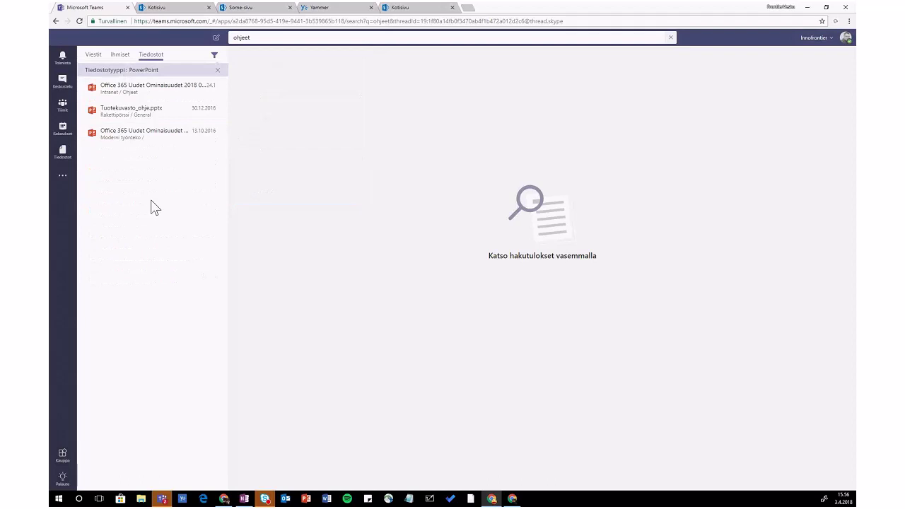
# - Switch to the message results for "ohjeet" and filter them by the subject "ohje"
pyautogui.click(94, 54)
pyautogui.click(215, 55)
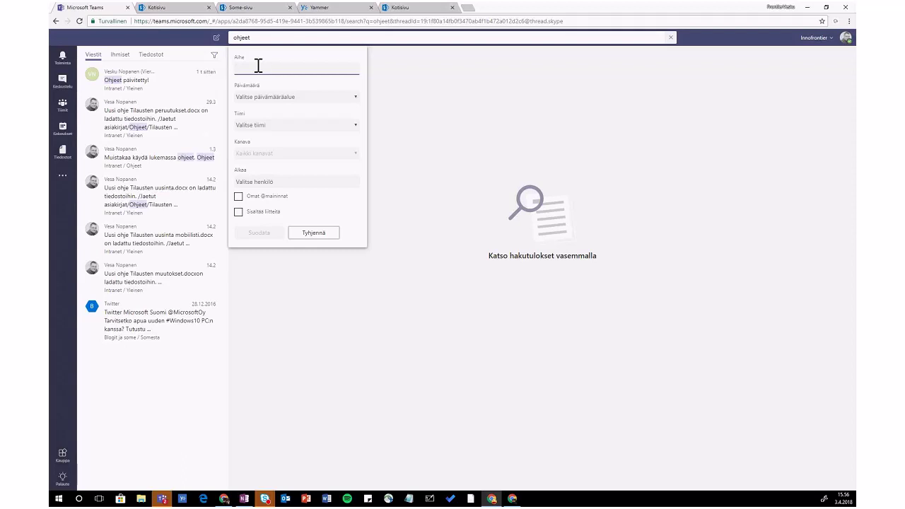
pyautogui.write('ohje')
pyautogui.press('Return')
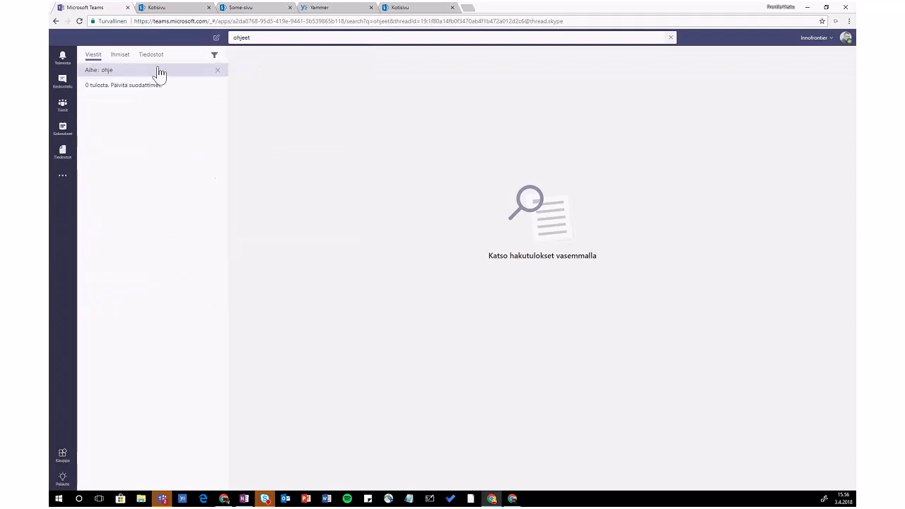
pyautogui.click(219, 72)
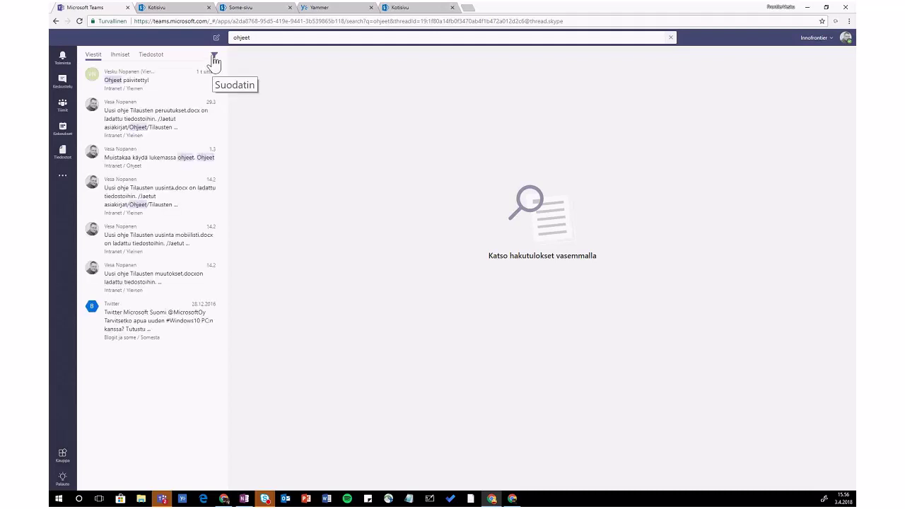
pyautogui.click(222, 83)
pyautogui.click(214, 54)
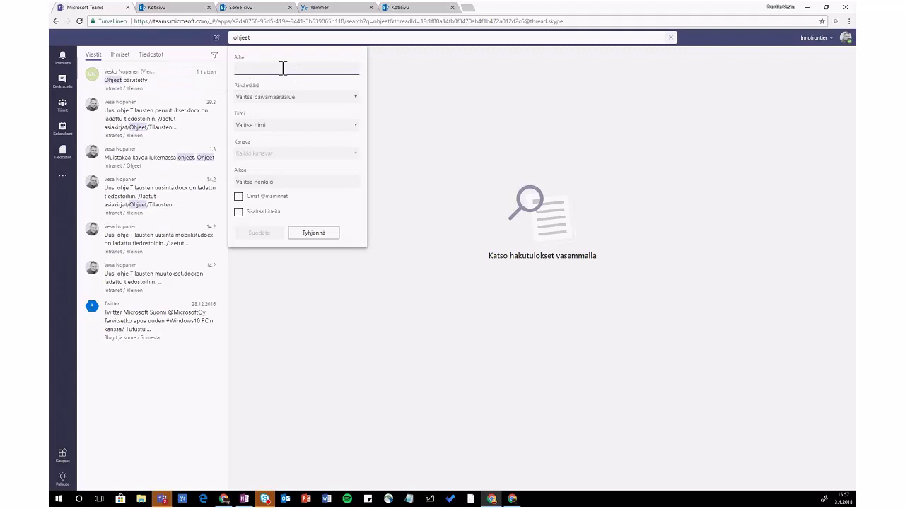
pyautogui.click(280, 70)
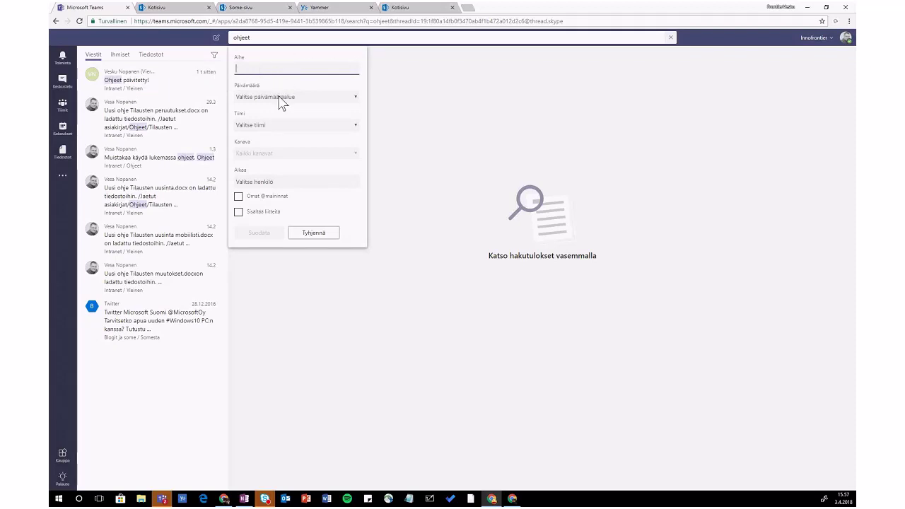
pyautogui.click(273, 99)
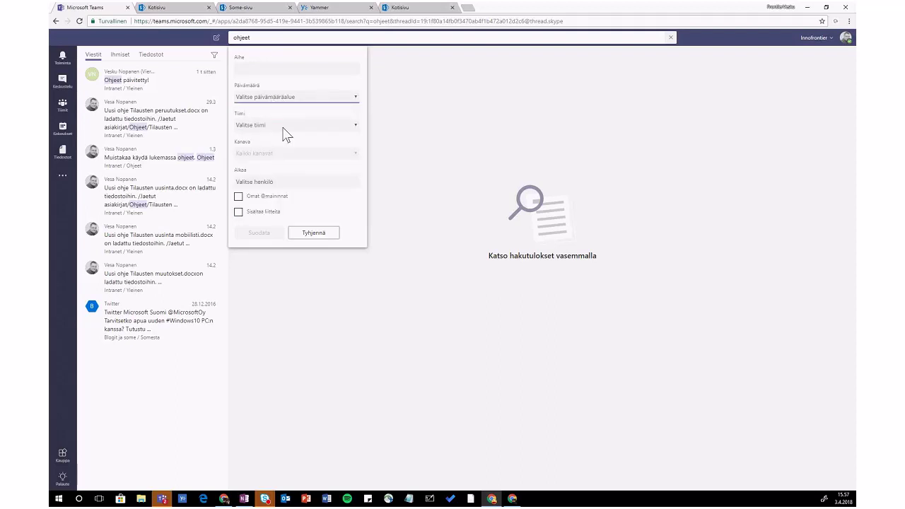
pyautogui.click(238, 196)
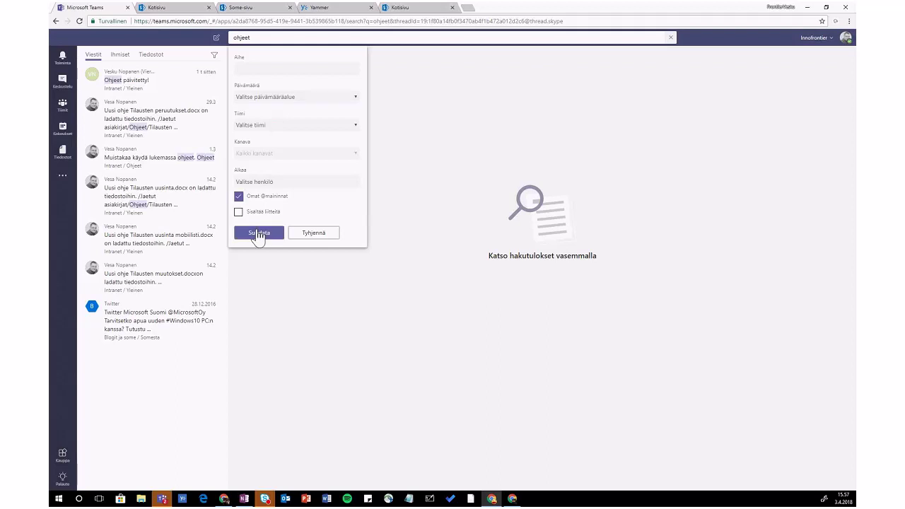
pyautogui.click(258, 233)
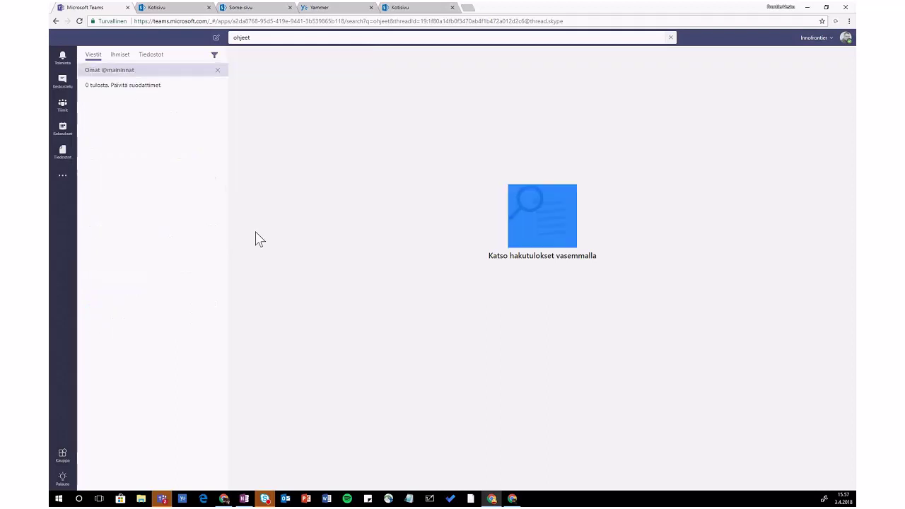
# - Clear the own-mentions filter, check the people results for "ohjeet", and return to the message results
pyautogui.click(218, 70)
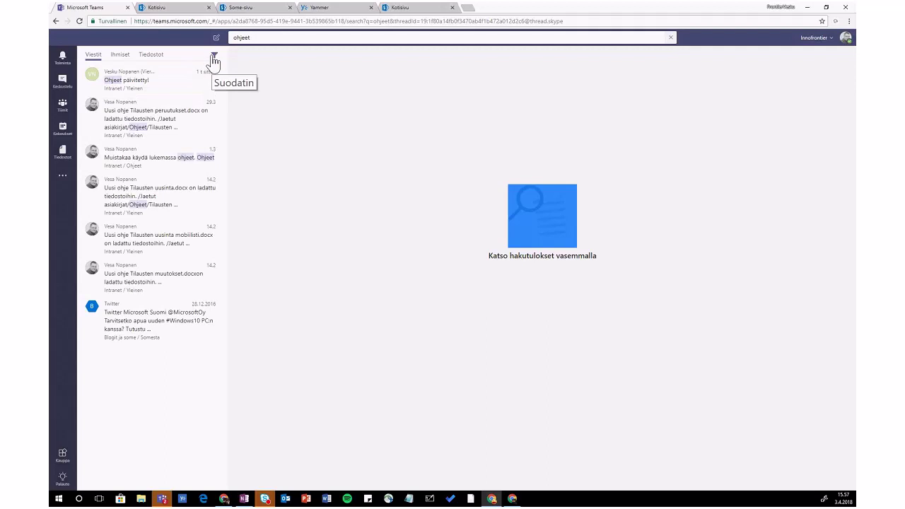
pyautogui.click(213, 56)
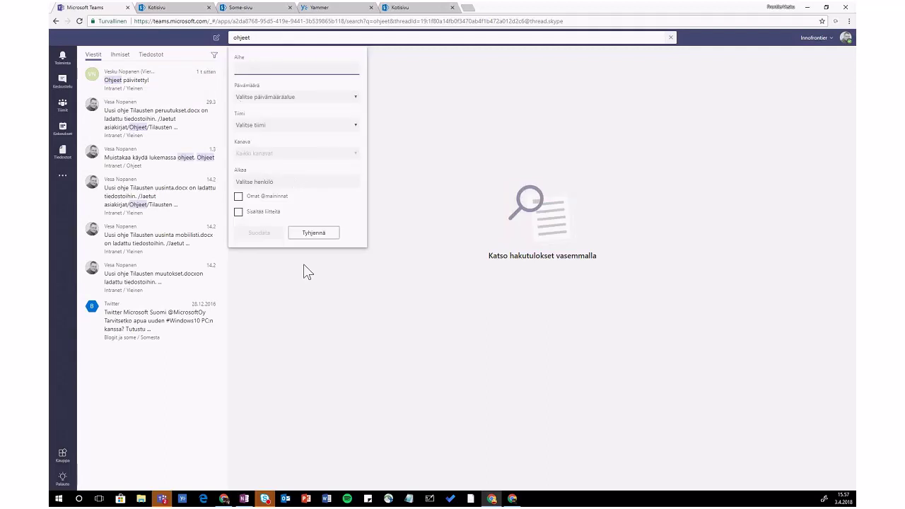
pyautogui.click(166, 122)
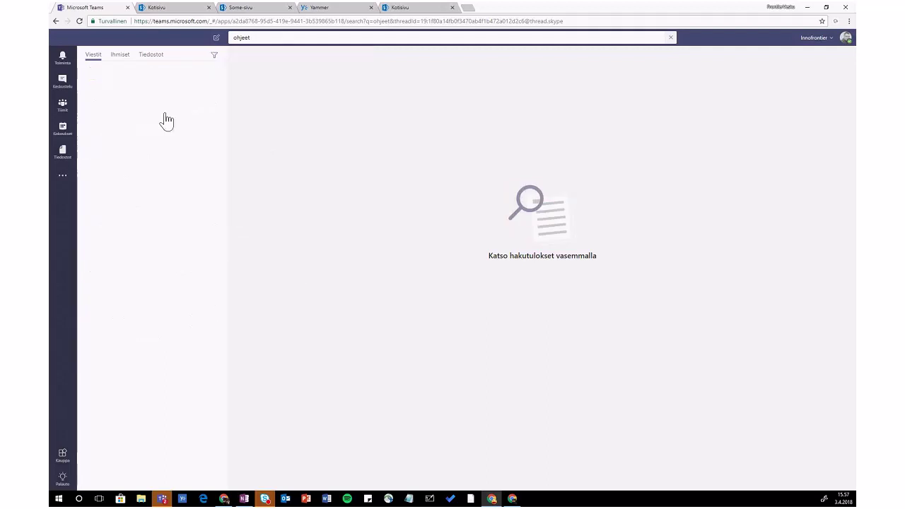
pyautogui.click(122, 55)
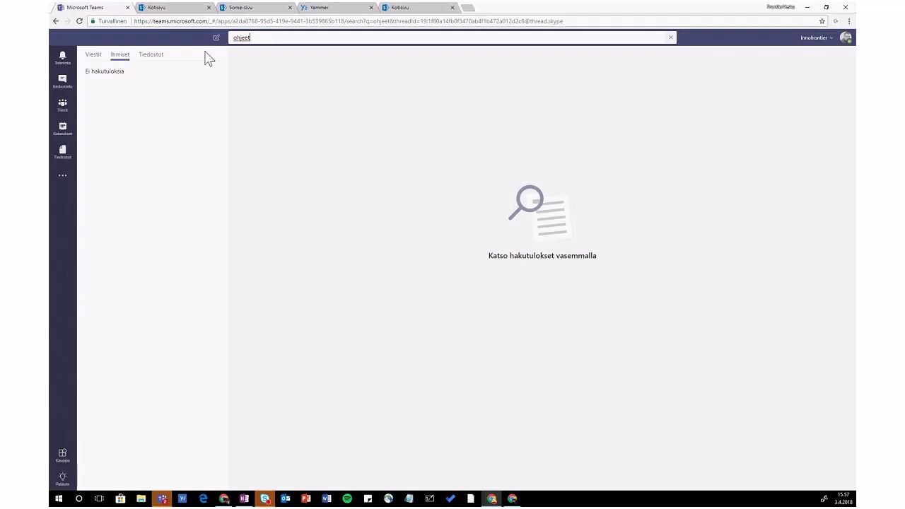
pyautogui.doubleClick(93, 56)
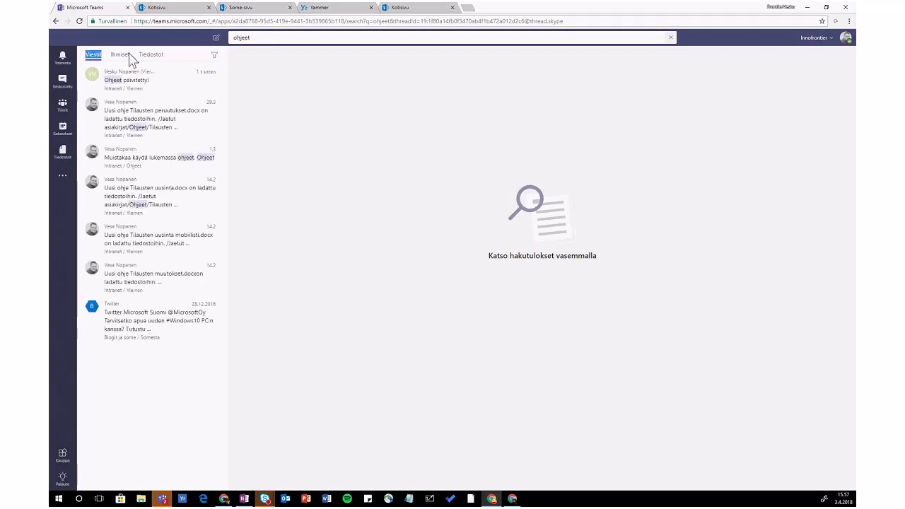
# - Clear the search term and view the list of available @ app commands
pyautogui.click(245, 39)
pyautogui.press('BackSpace')
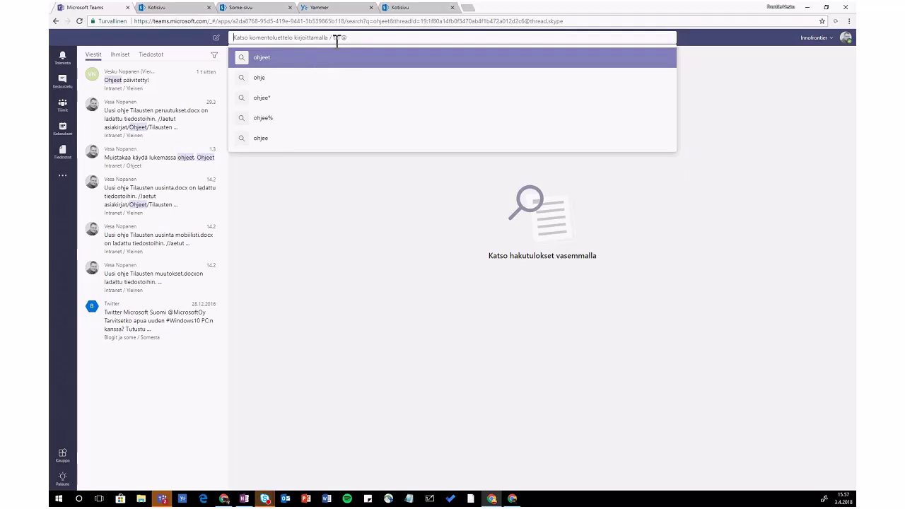
pyautogui.write('@')
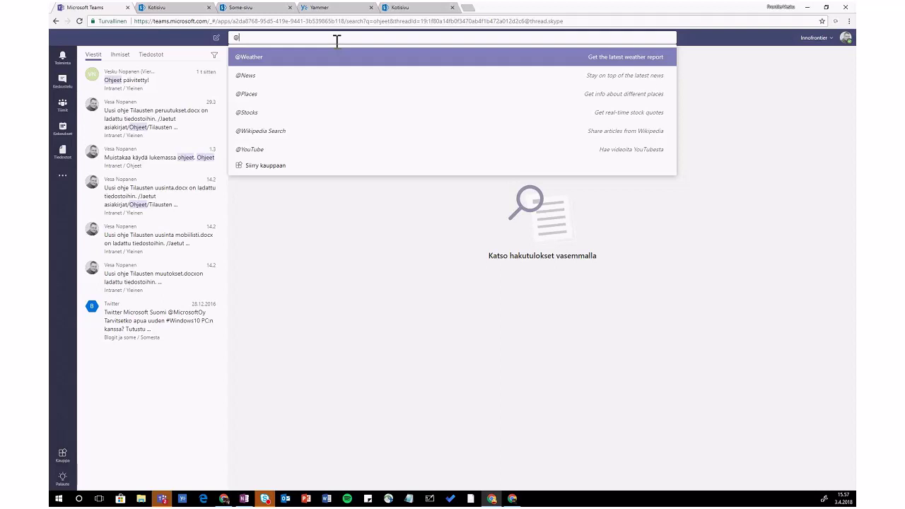
pyautogui.press('BackSpace')
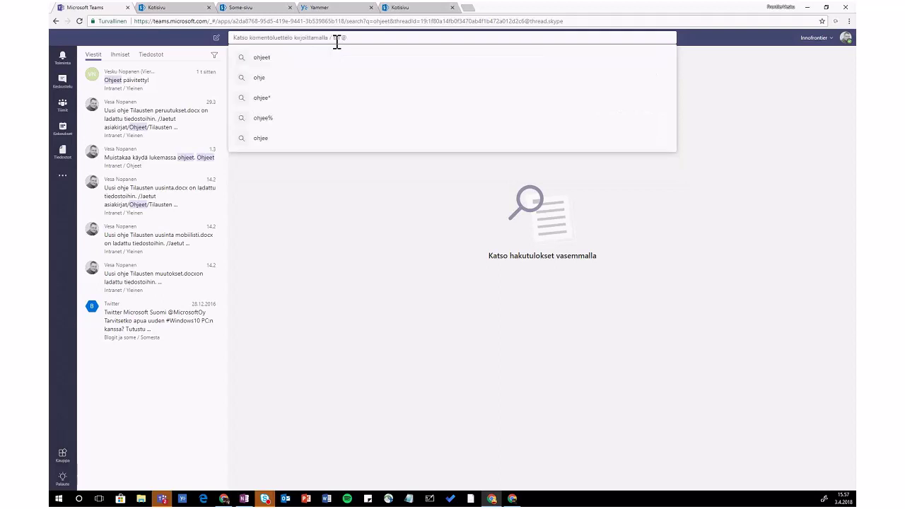
# - Use the /ken command to ask "kuka tietää ohjeista?"
pyautogui.write('/')
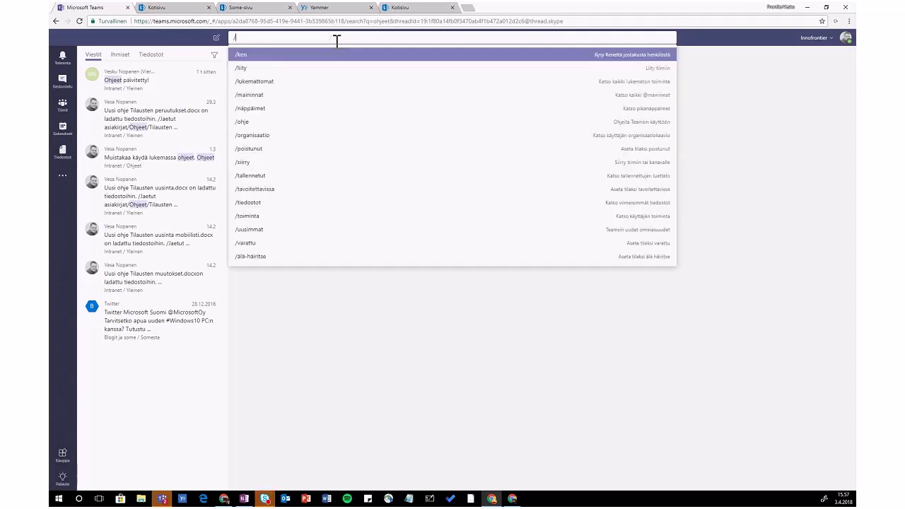
pyautogui.click(266, 58)
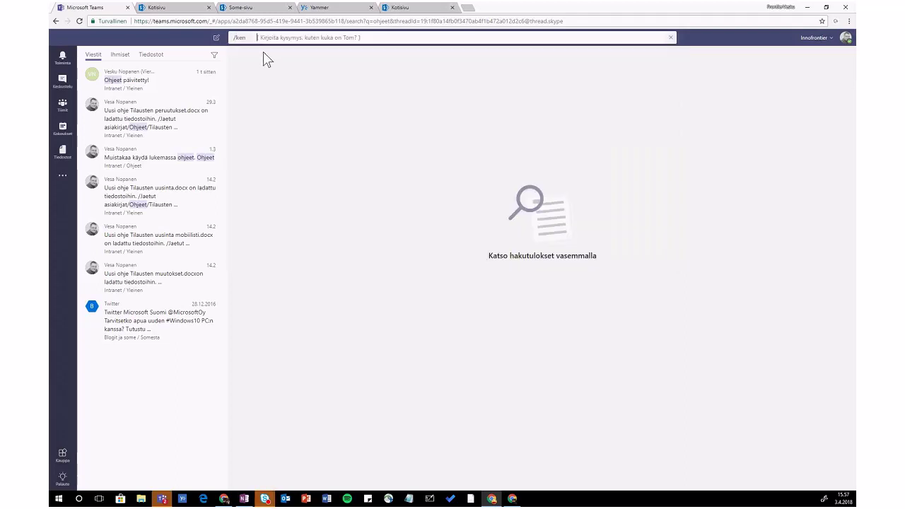
pyautogui.write('kuka tietä ohjeet')
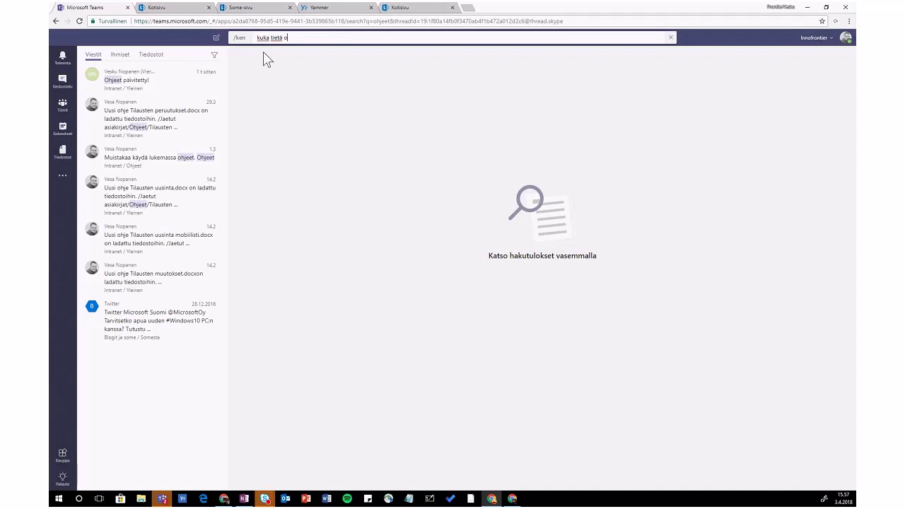
pyautogui.press('BackSpace')
pyautogui.press('BackSpace')
pyautogui.press('BackSpace')
pyautogui.press('BackSpace')
pyautogui.press('BackSpace')
pyautogui.press('BackSpace')
pyautogui.press('BackSpace')
pyautogui.write('ä ohjeist')
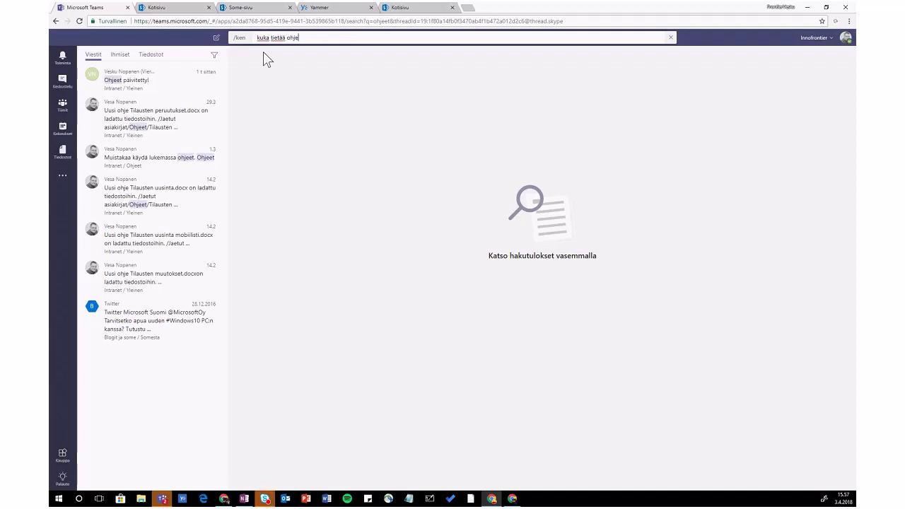
pyautogui.write('a')
pyautogui.press('Return')
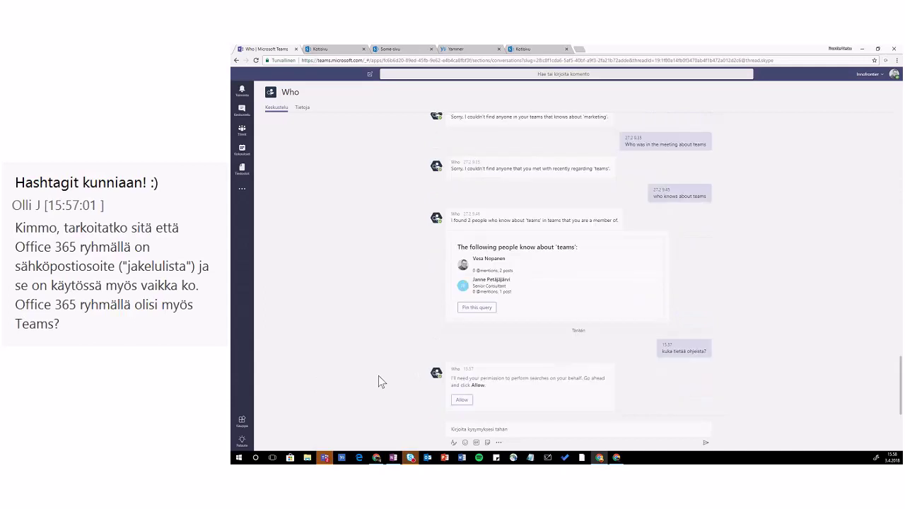
# - Try the /liity command with the team search terms "a" and "b"
pyautogui.click(394, 74)
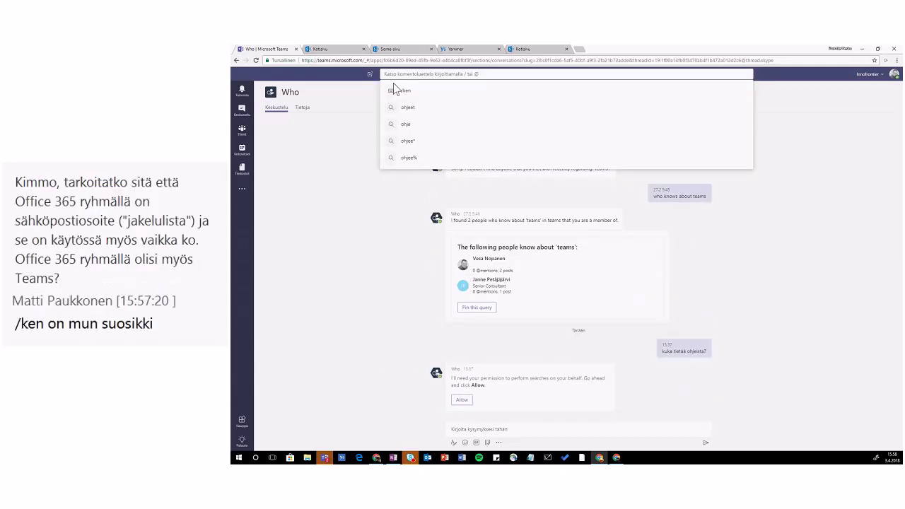
pyautogui.write('/')
pyautogui.click(403, 95)
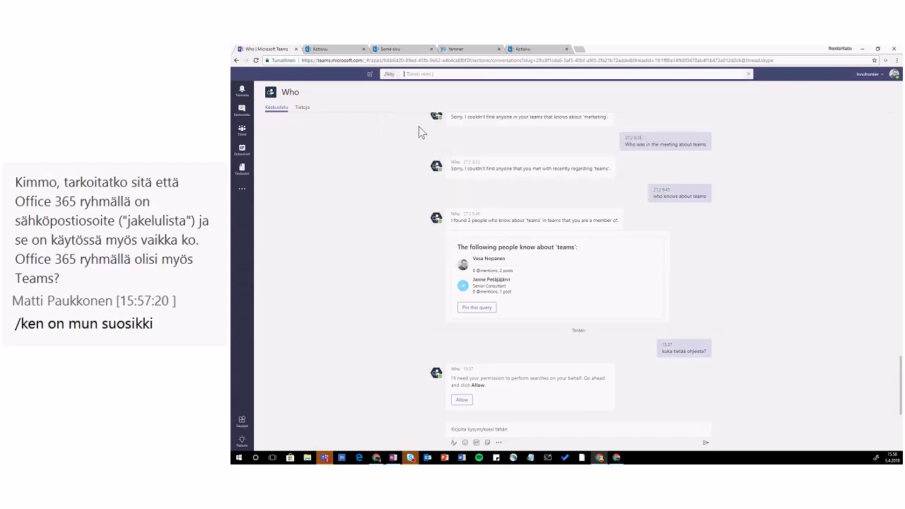
pyautogui.write('a')
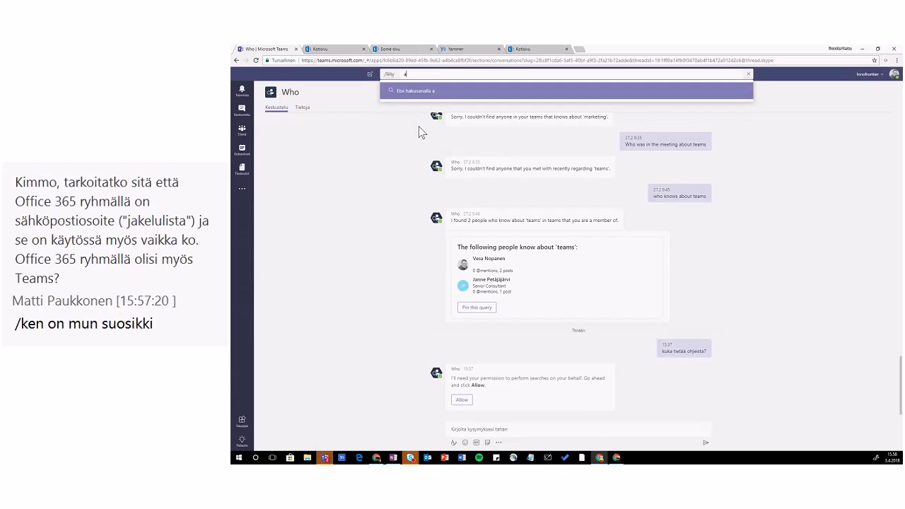
pyautogui.press('BackSpace')
pyautogui.write('b')
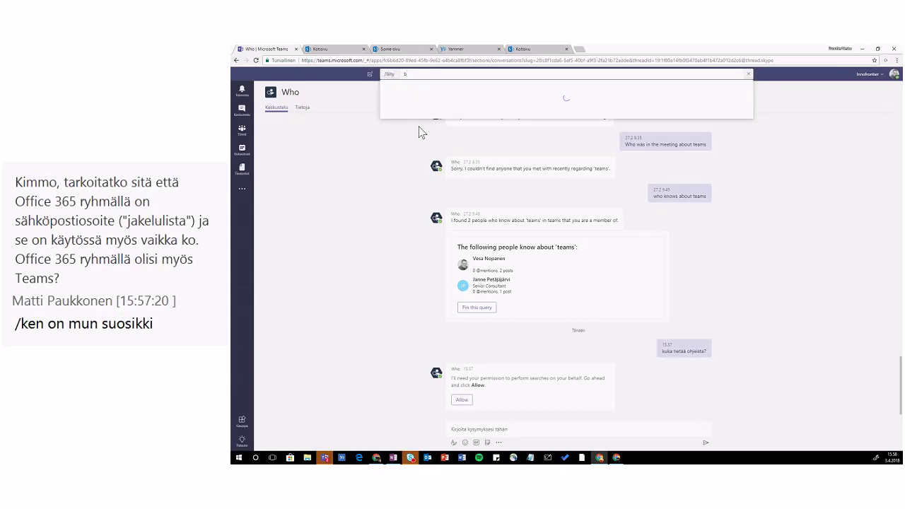
pyautogui.press('BackSpace')
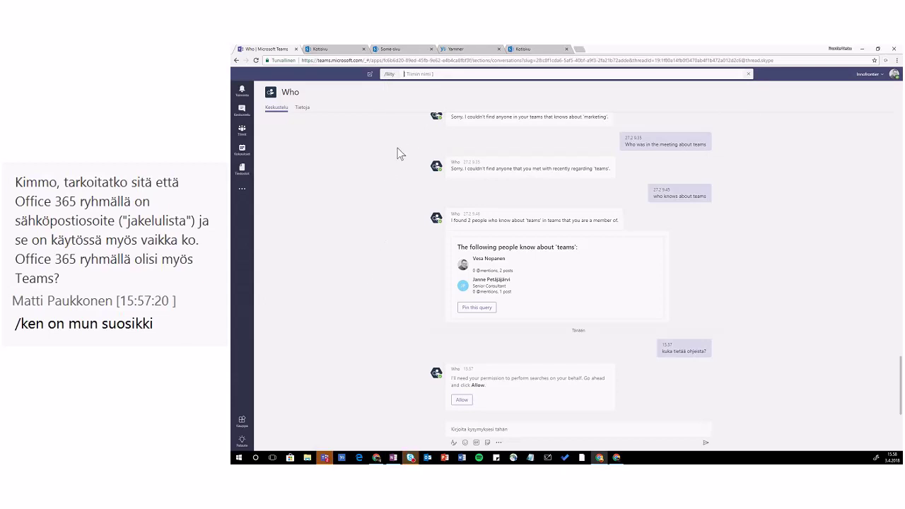
# - Clear the /liity command and run /lukemattomat to show all unread activity
pyautogui.click(245, 140)
pyautogui.press('BackSpace')
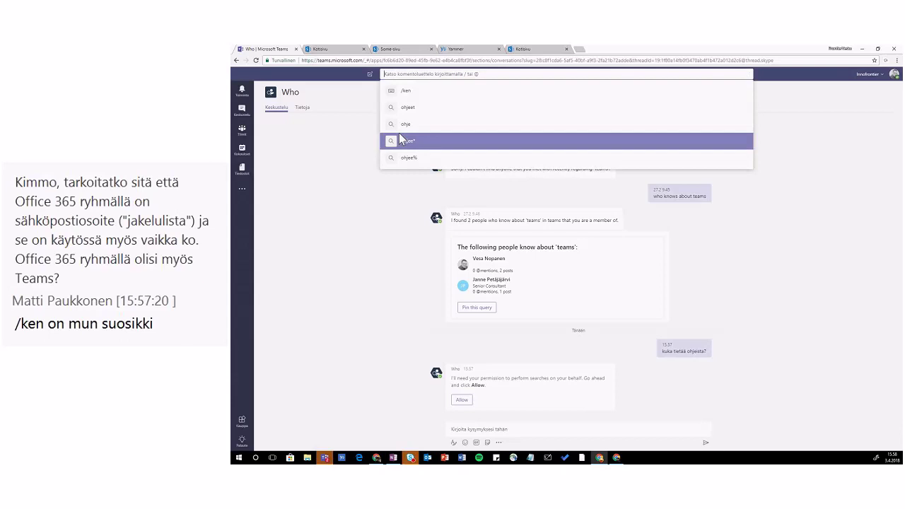
pyautogui.write('/lukem')
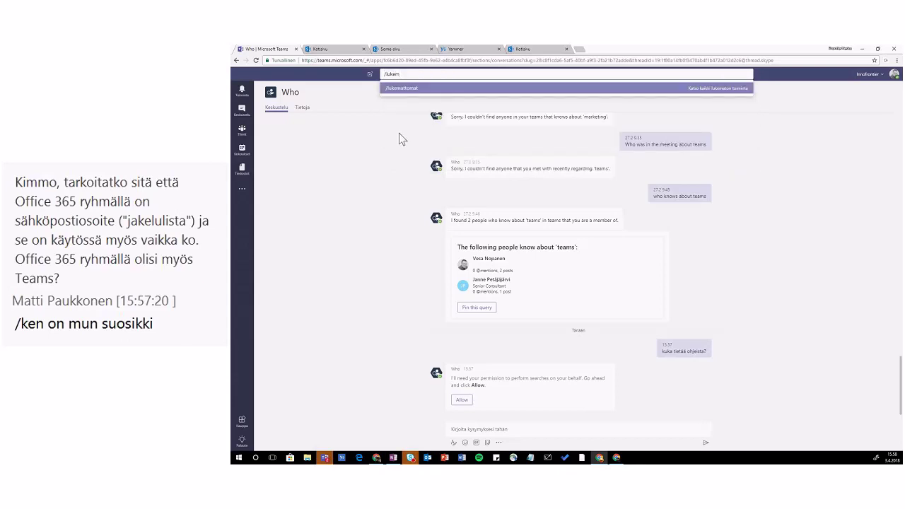
pyautogui.press('Return')
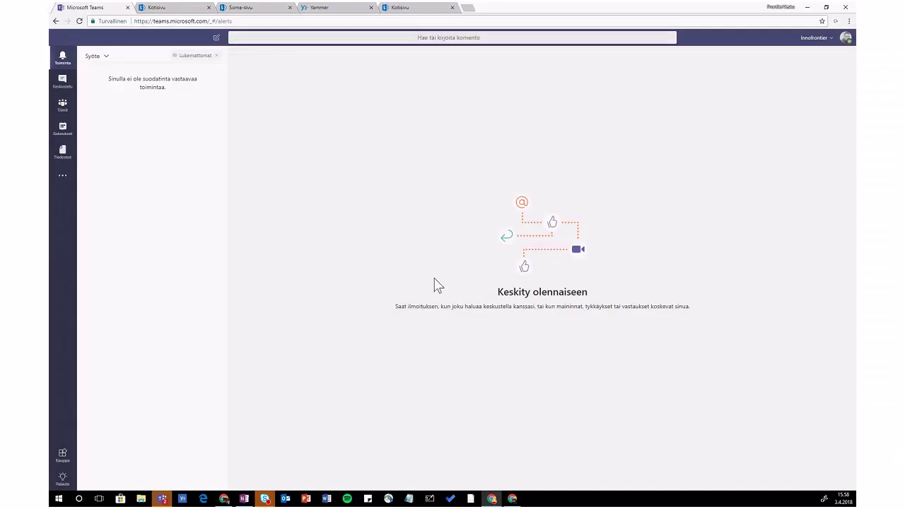
# - Start entering another slash command from the unread activity view
pyautogui.click(247, 37)
pyautogui.write('/')
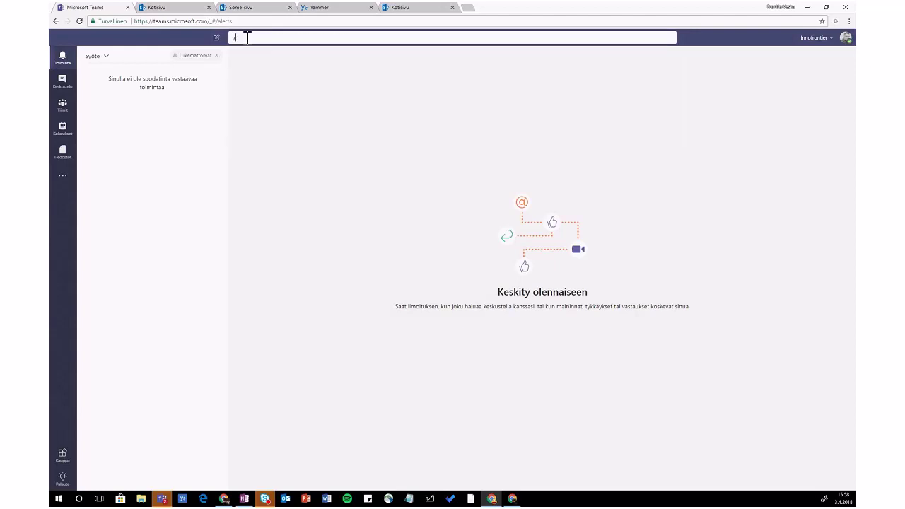